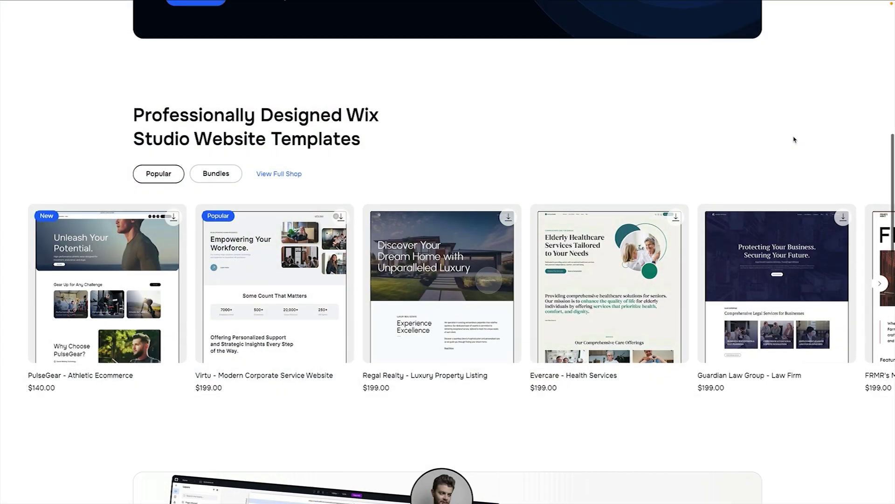
Review the reference carousel, toggling between its popular templates and bundles views.
scroll(795, 139, up, 12)
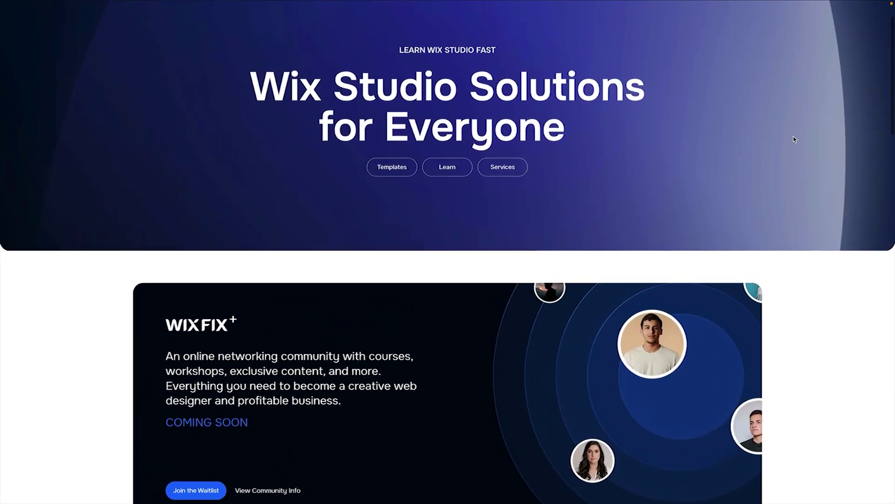
scroll(794, 139, down, 9)
scroll(794, 139, down, 4)
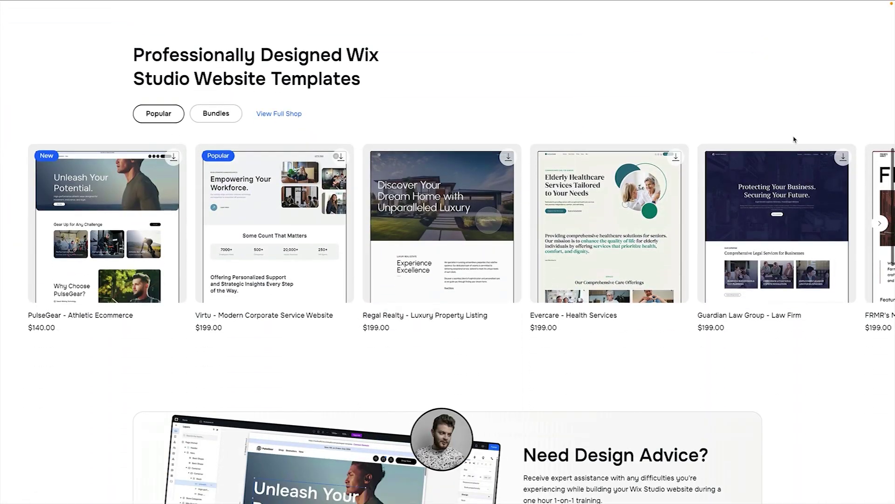
scroll(711, 108, up, 1)
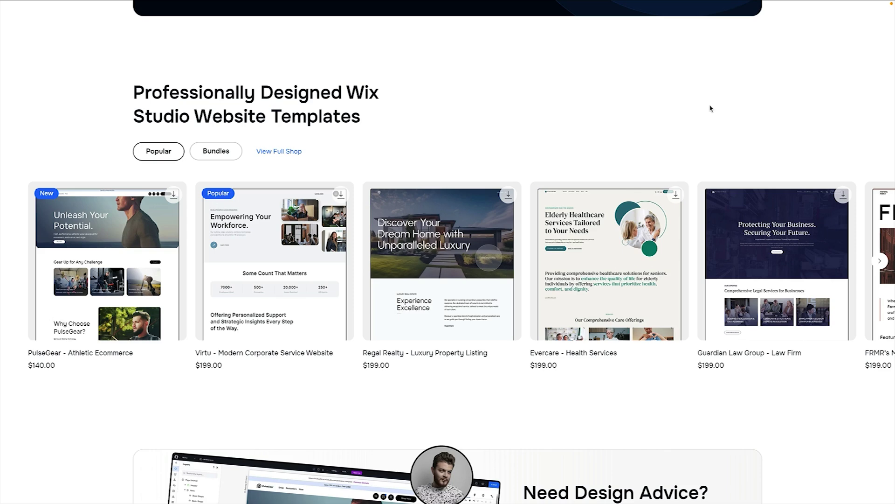
click(212, 158)
click(160, 152)
click(216, 153)
click(172, 158)
mouse_move(150, 228)
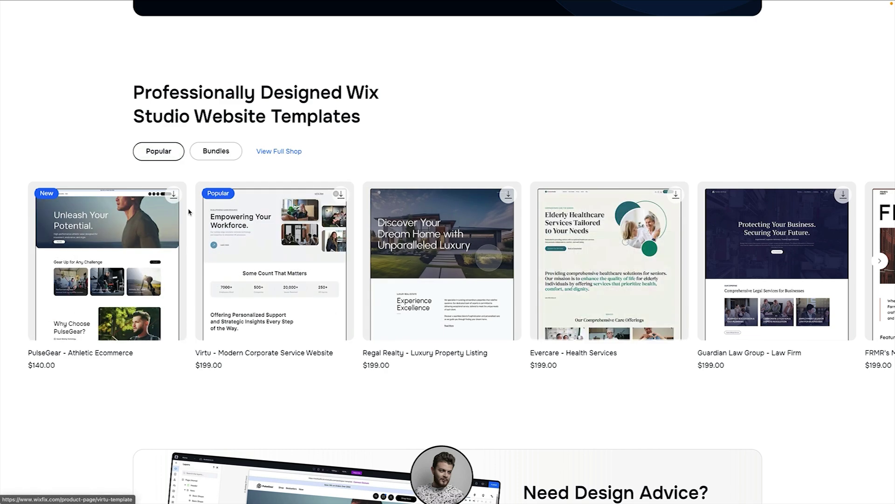
click(216, 151)
click(203, 154)
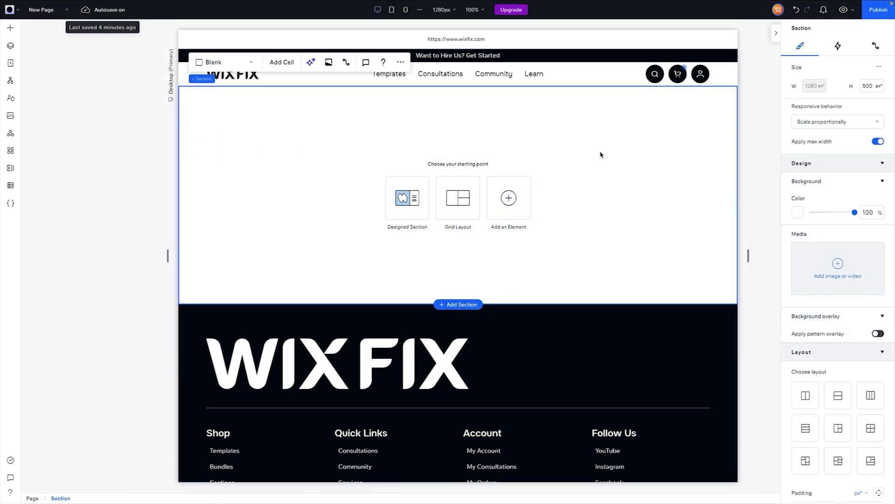
Drag the saved _Empty Section asset onto the page.
click(10, 28)
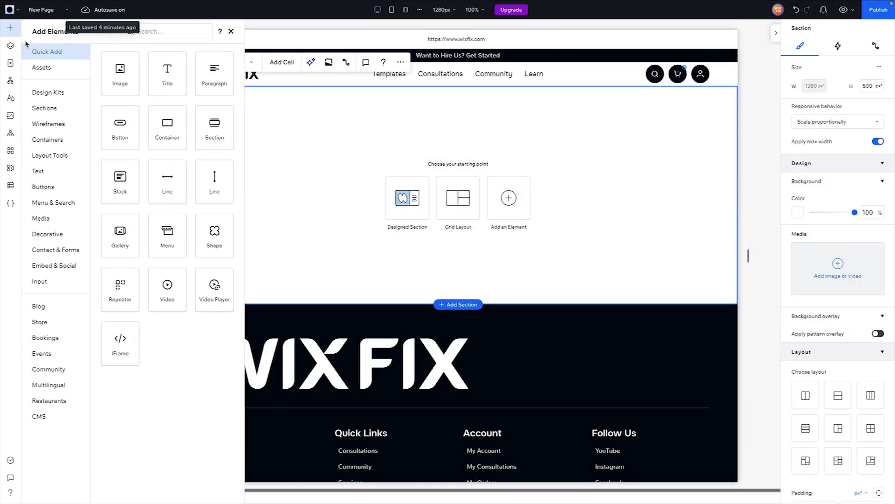
click(41, 67)
drag(195, 135, 409, 180)
Set the section's container to a 1x2 grid with a 6.4vh row gap.
click(402, 175)
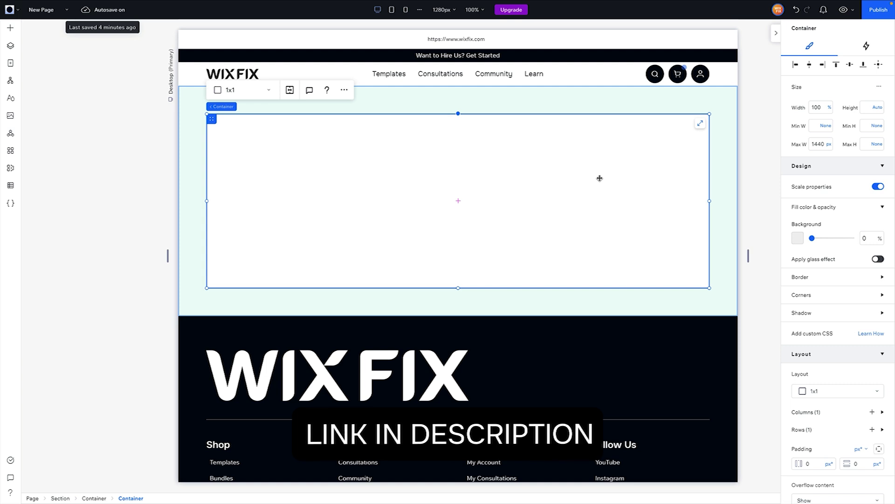
click(233, 90)
click(235, 138)
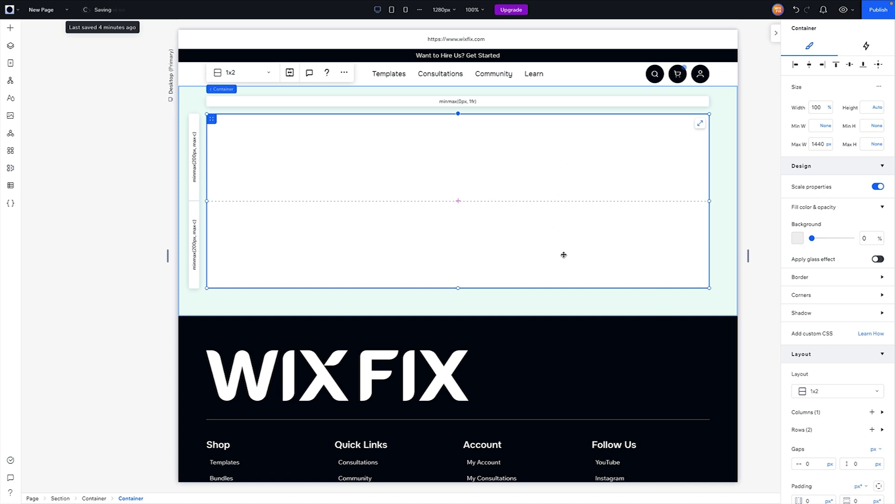
click(863, 464)
text(6.4vh)
key(Return)
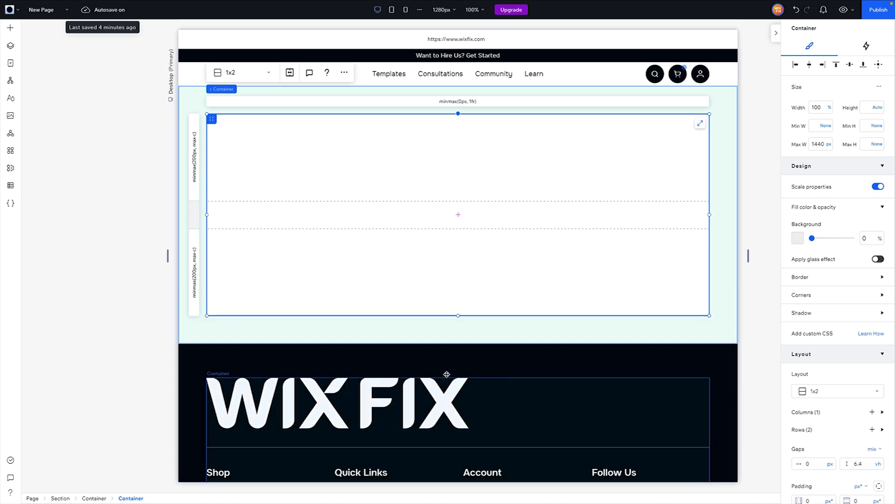
click(355, 198)
Move the templates heading into row 1 and align it left.
drag(355, 198, 316, 141)
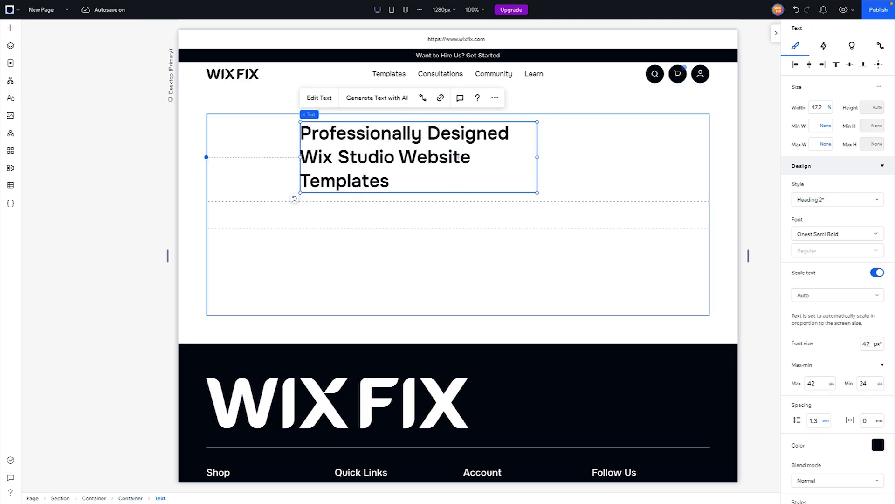
click(796, 65)
click(567, 173)
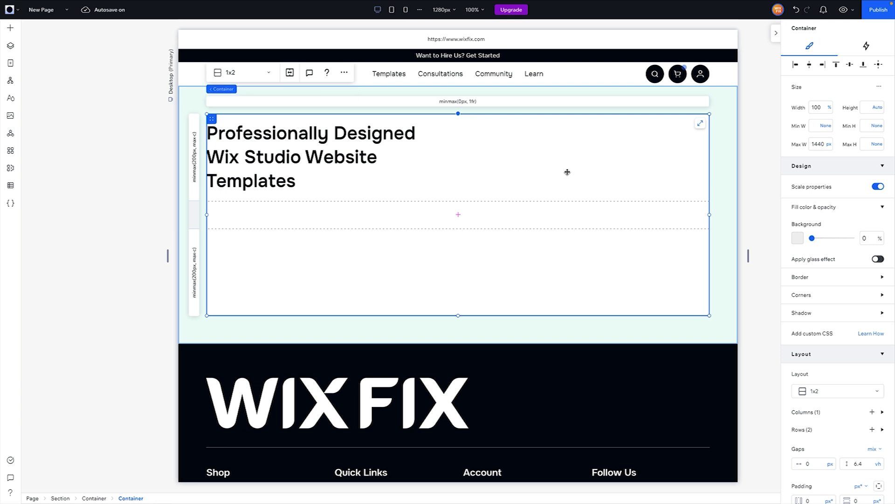
Set the grid's first row size to Max content.
click(193, 157)
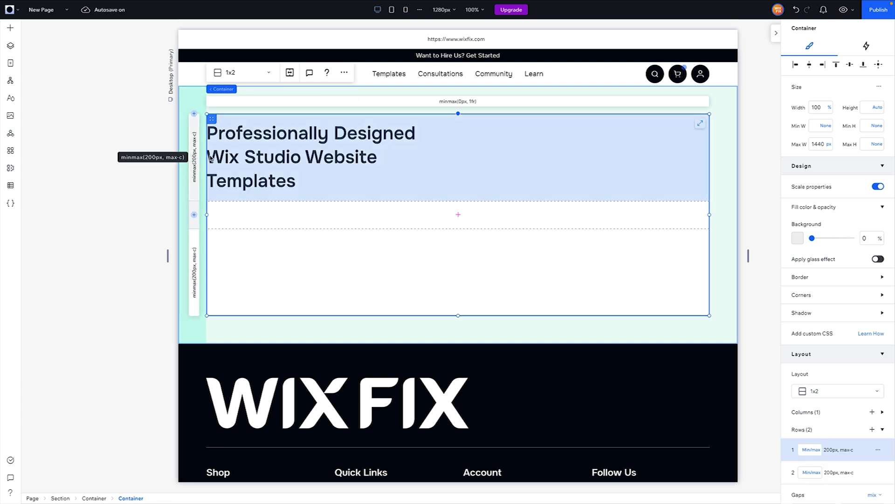
click(812, 449)
click(818, 424)
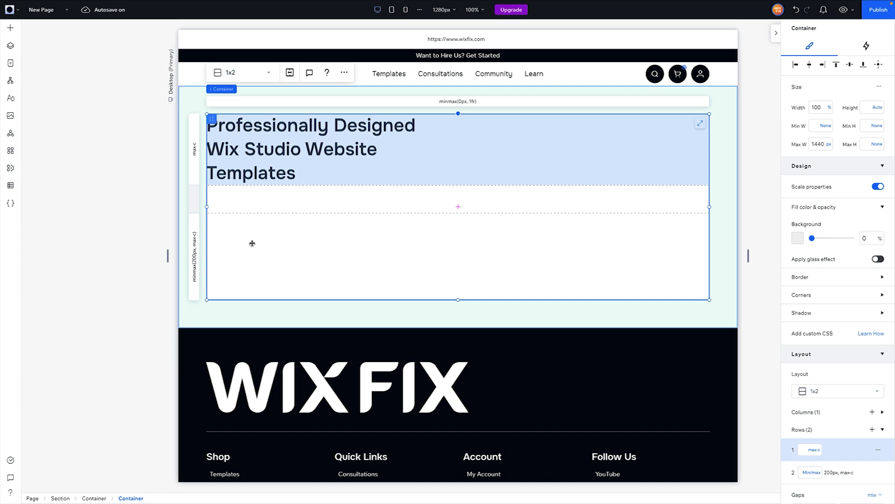
click(10, 27)
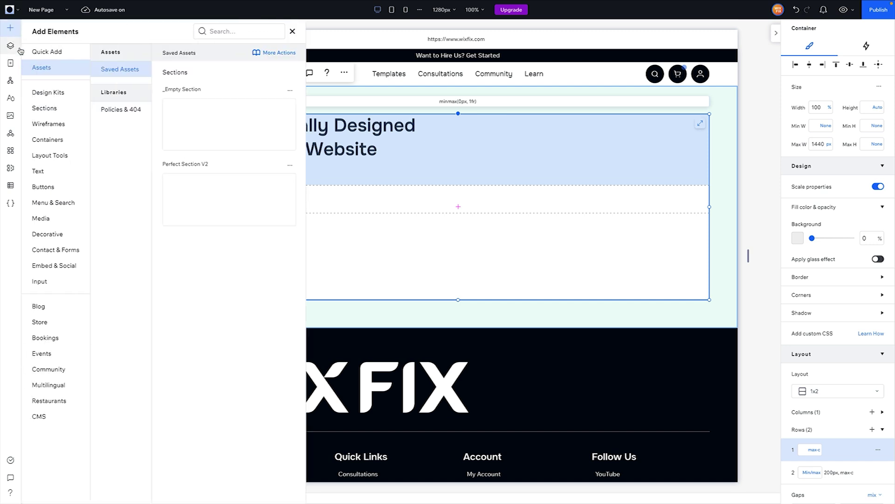
Drop a Layout Tools Tabs element into row 2, centred and stretched full width.
click(51, 156)
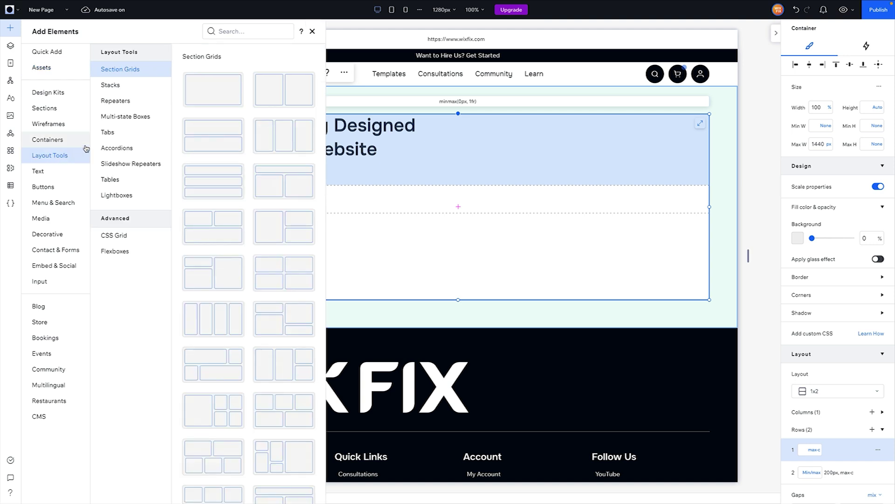
click(110, 134)
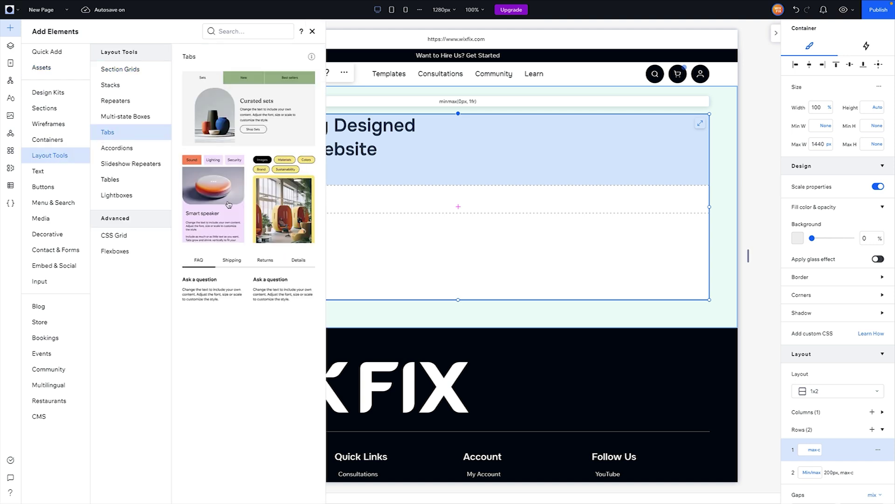
drag(284, 168, 415, 273)
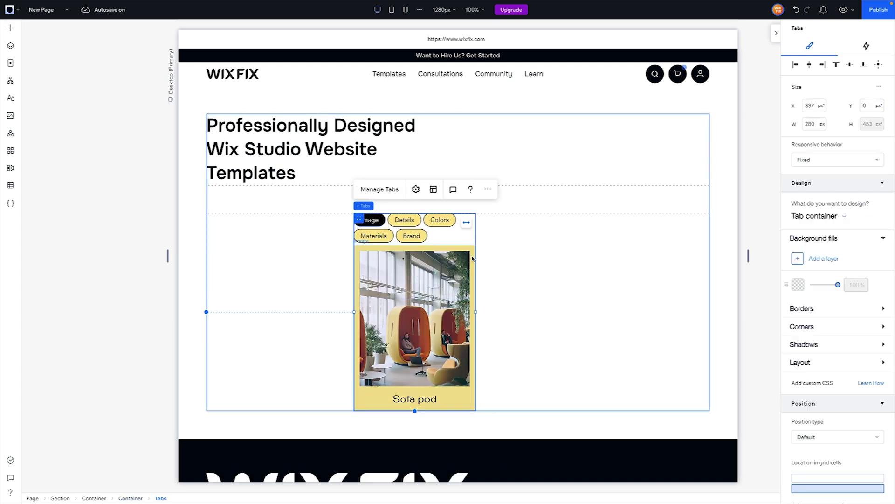
click(879, 64)
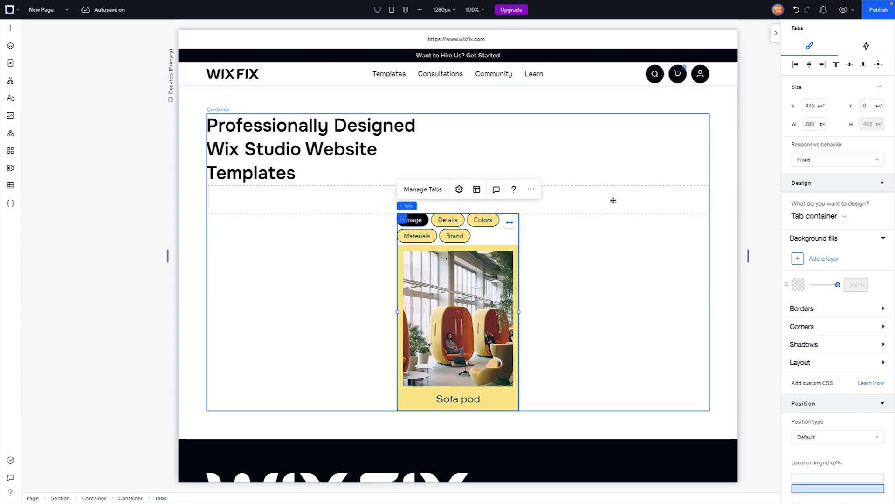
click(510, 225)
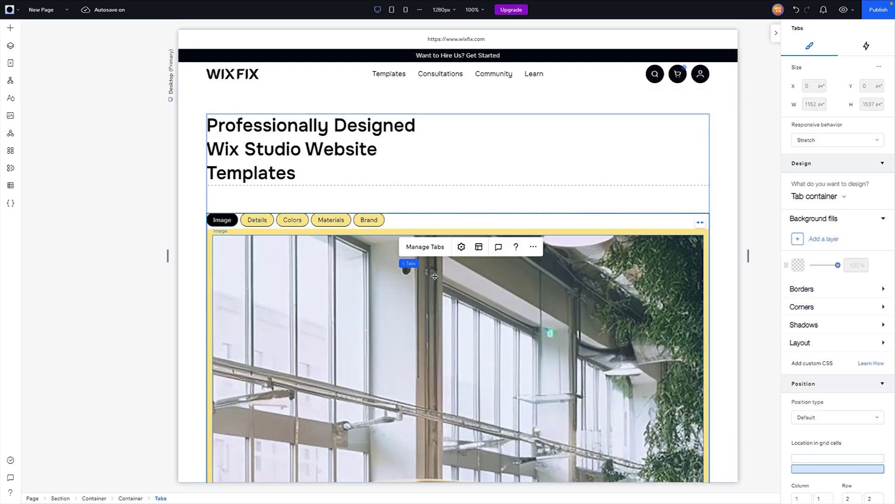
click(401, 349)
scroll(401, 356, down, 3)
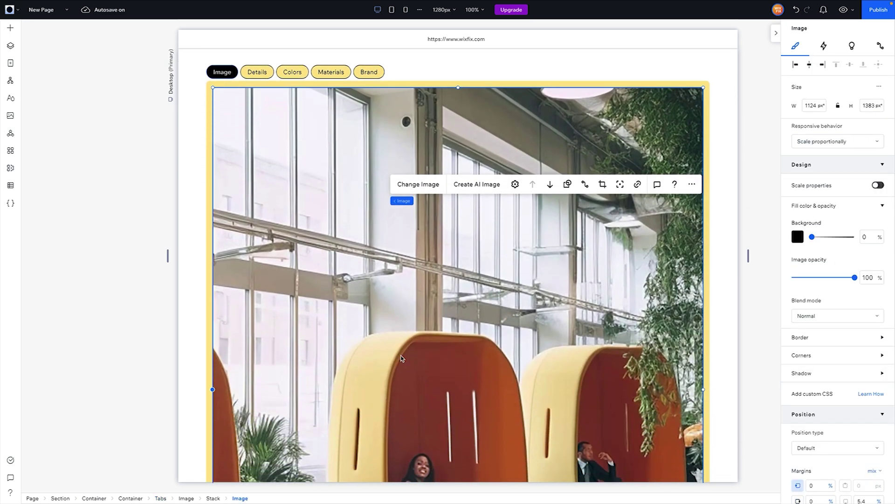
Delete the first tab's sample image and drop a Store Slider Product Gallery into it.
key(Delete)
key(Delete)
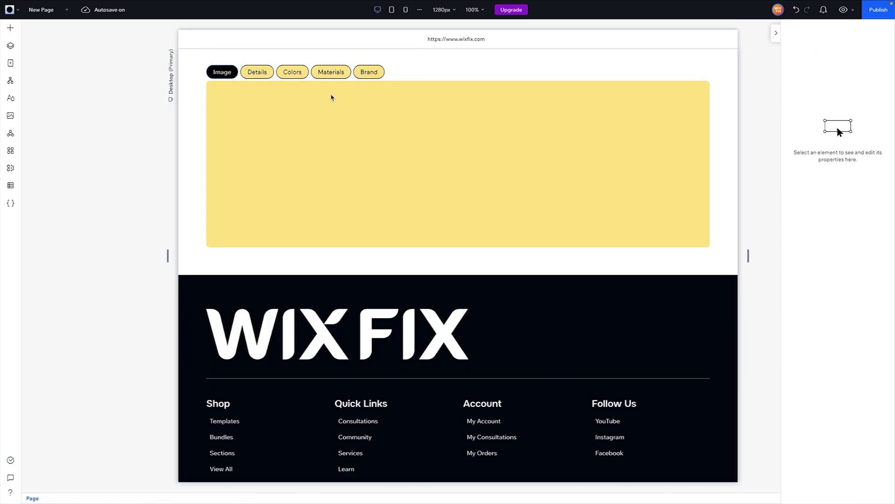
click(326, 164)
scroll(327, 164, up, 1)
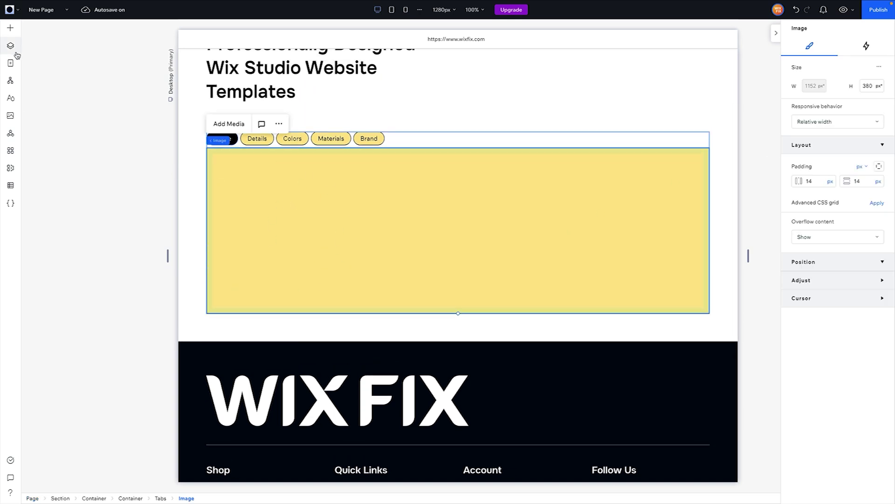
click(10, 27)
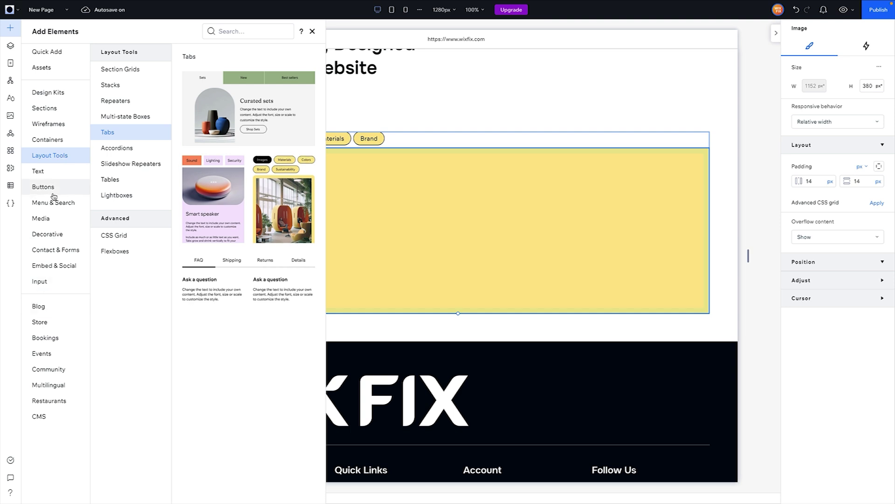
click(50, 322)
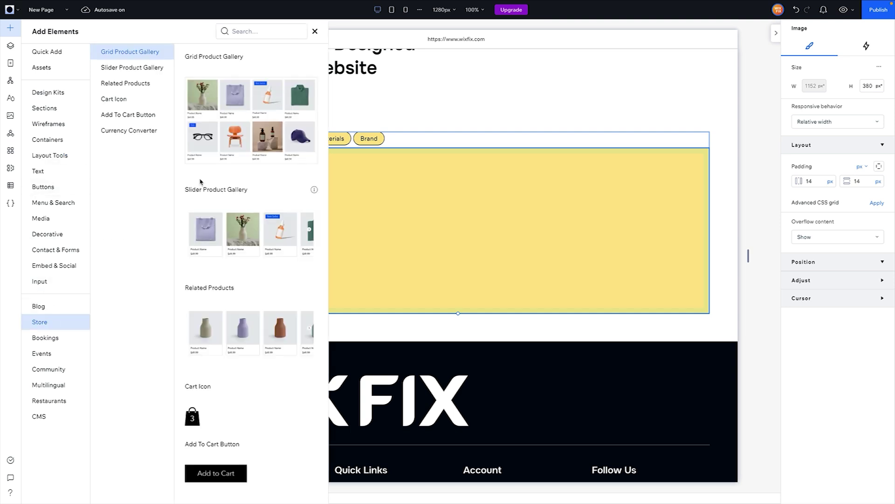
drag(210, 242, 488, 213)
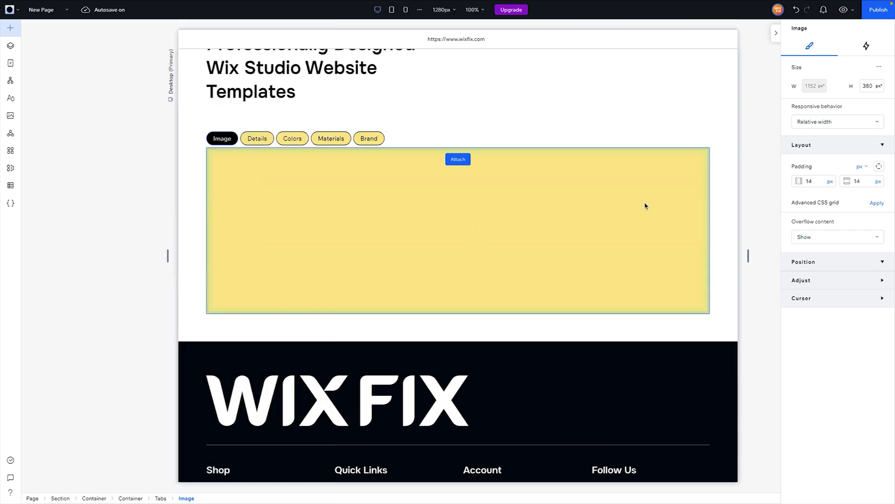
drag(646, 205, 645, 205)
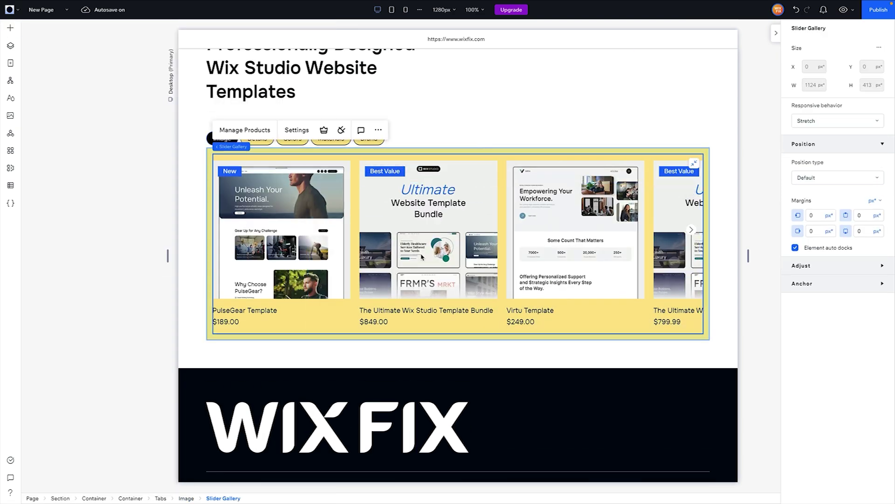
click(418, 151)
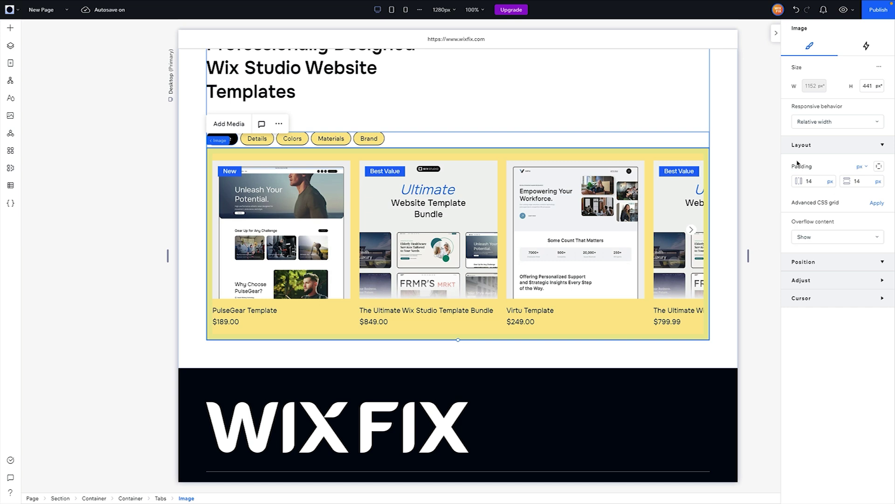
Set white background fills for the Tabs containers and the tabs.
click(253, 141)
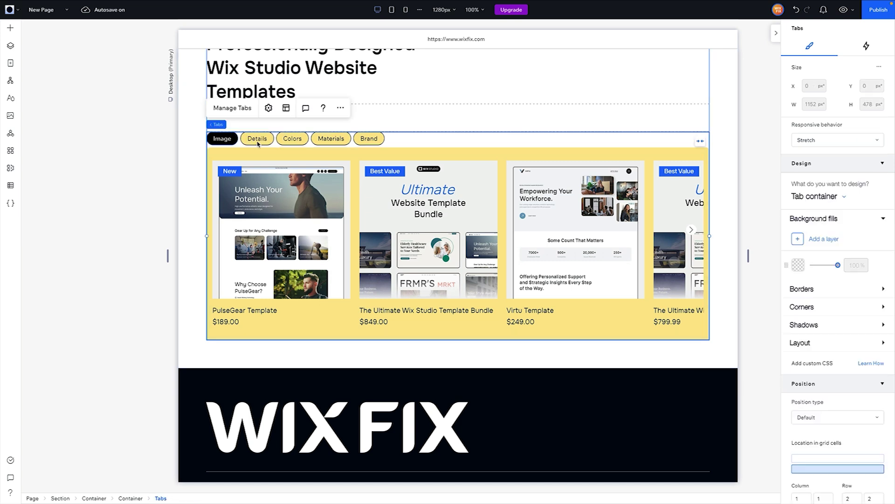
click(804, 195)
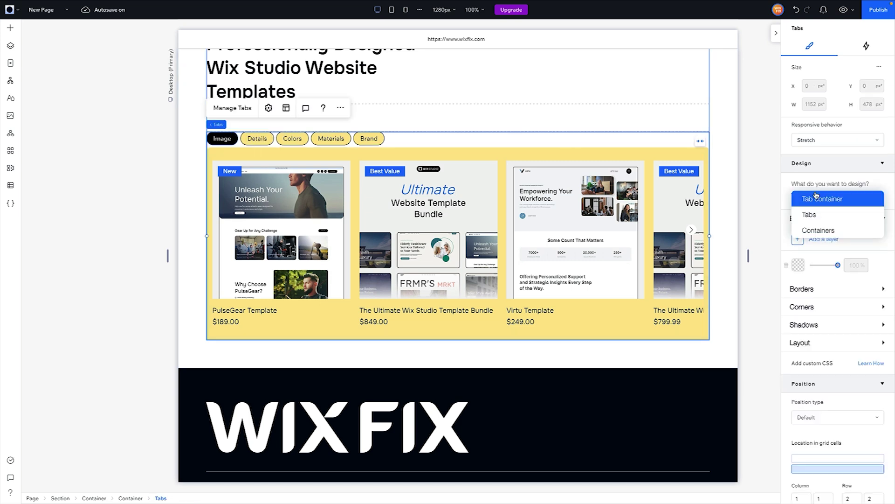
click(821, 230)
click(798, 266)
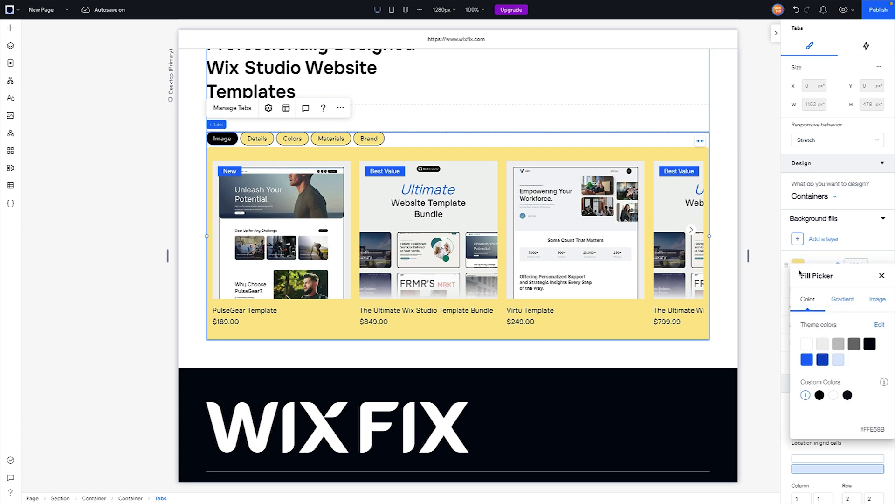
click(811, 345)
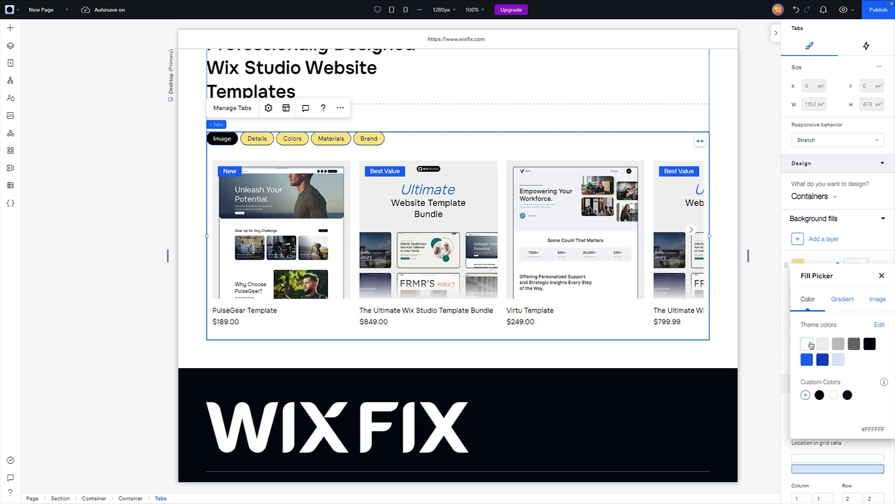
click(833, 227)
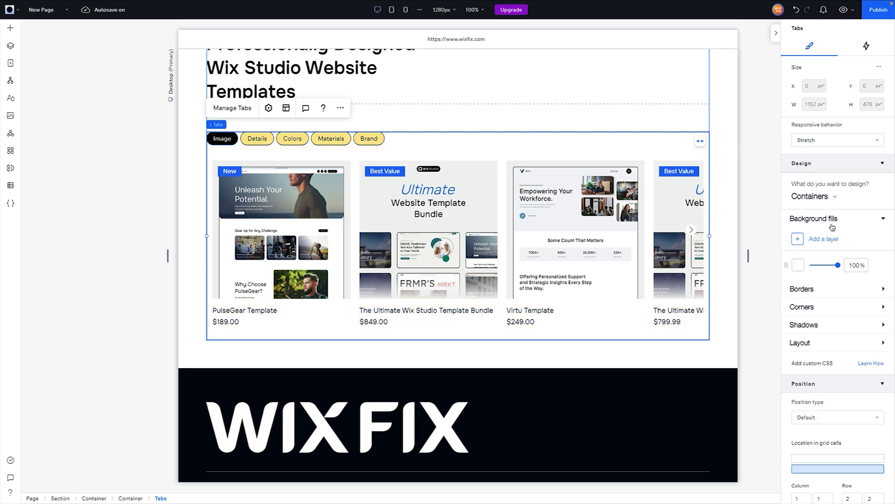
click(811, 196)
click(814, 215)
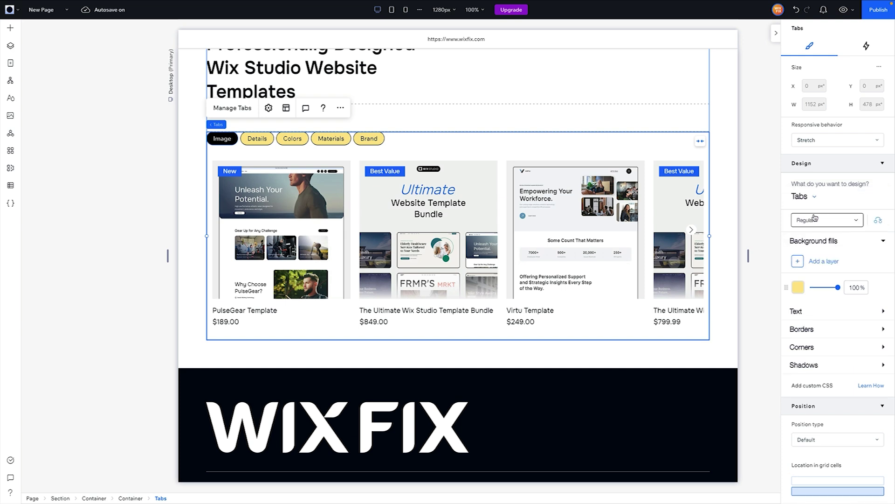
click(798, 289)
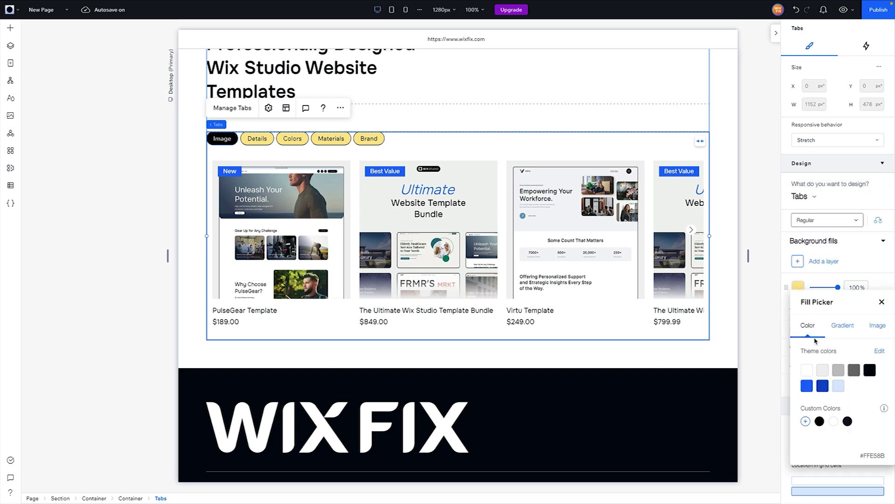
click(809, 371)
click(863, 252)
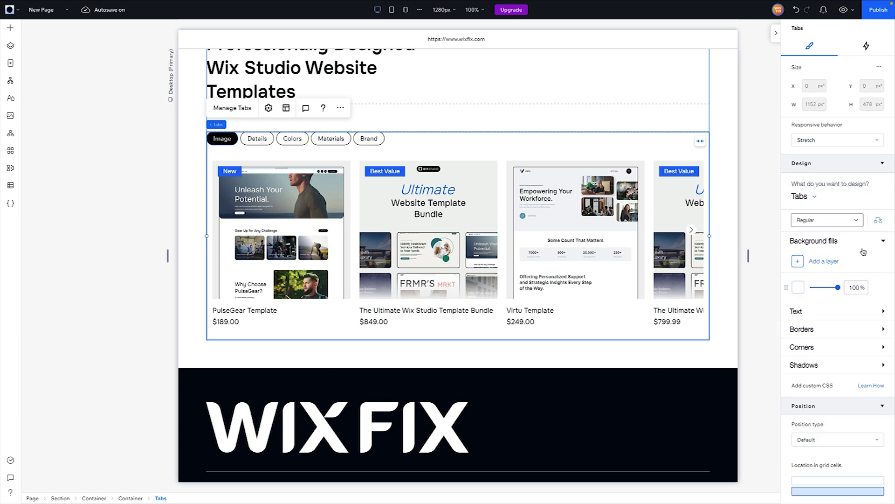
Give hovered tabs 10% opacity, dark text and black borders.
click(830, 220)
click(831, 235)
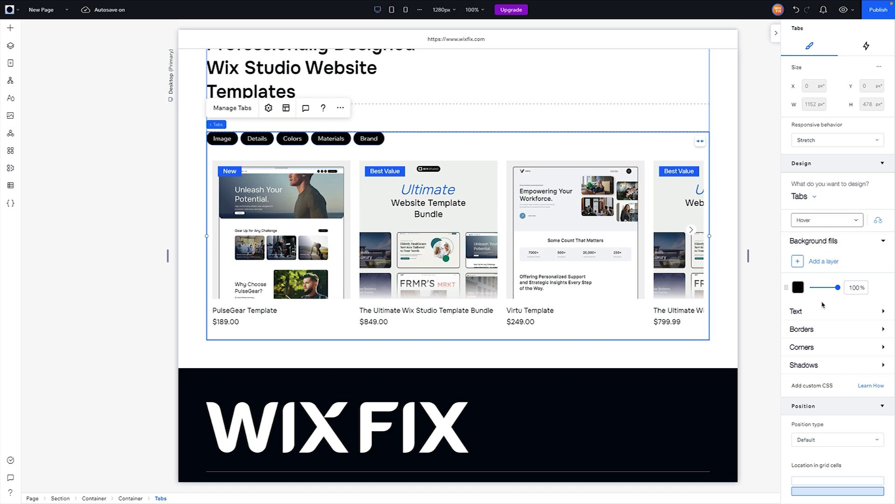
text(10)
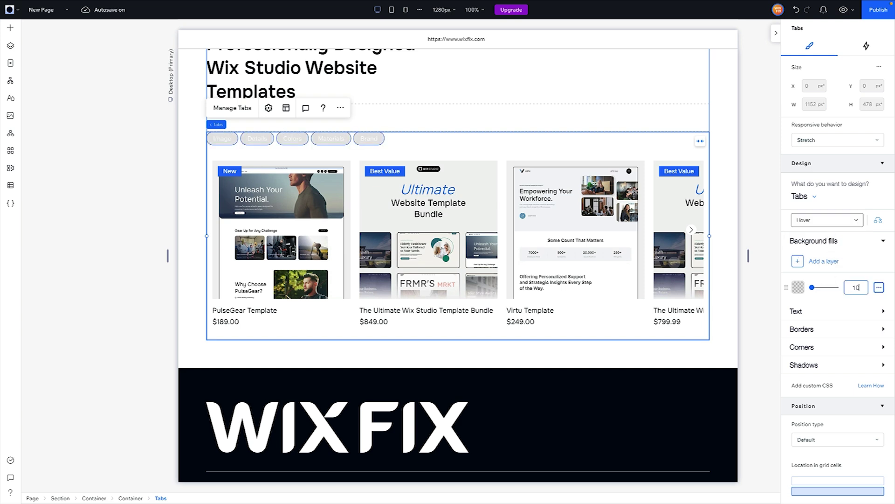
click(806, 315)
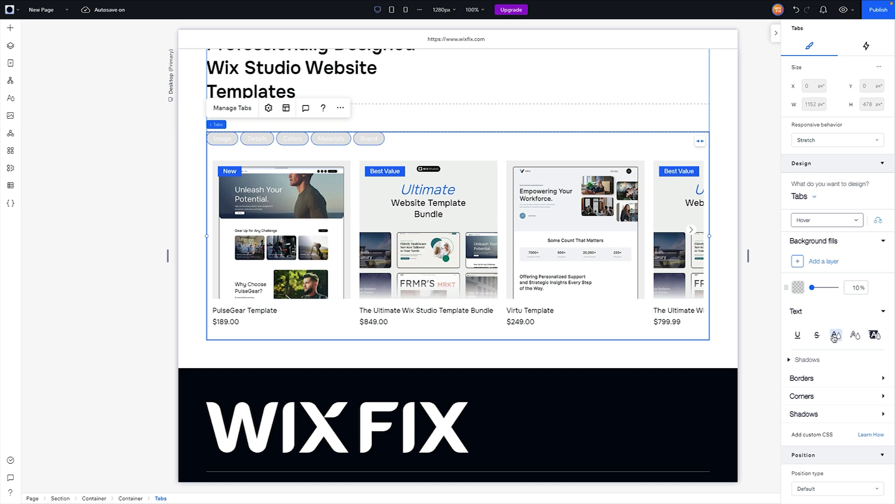
click(836, 335)
click(870, 392)
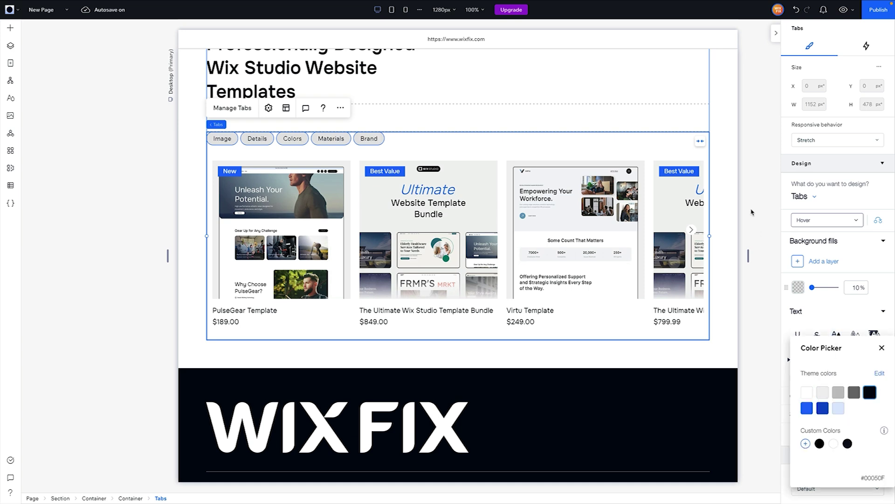
click(856, 279)
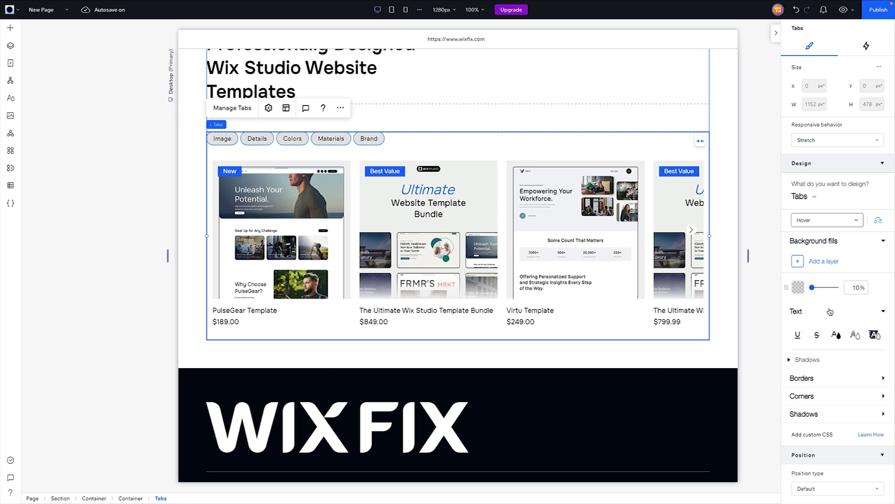
click(808, 377)
click(827, 404)
click(869, 481)
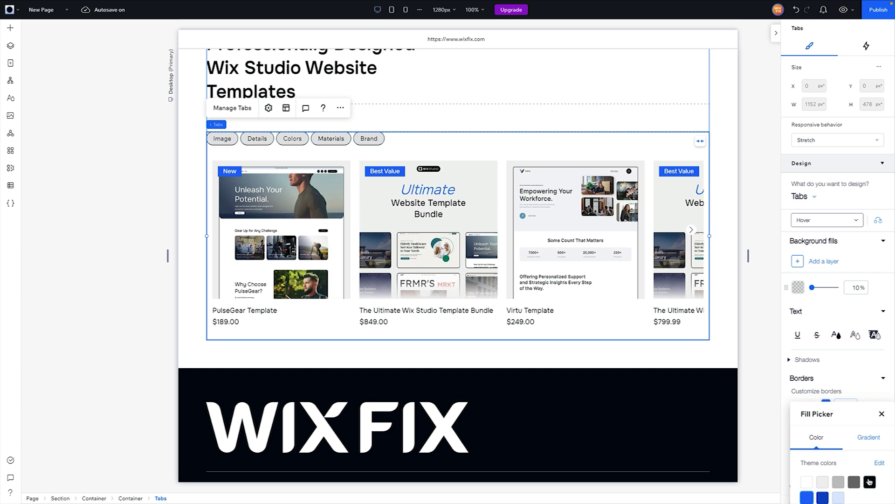
Check the regular and Selected tab states, with selected tabs filled solid black.
click(825, 226)
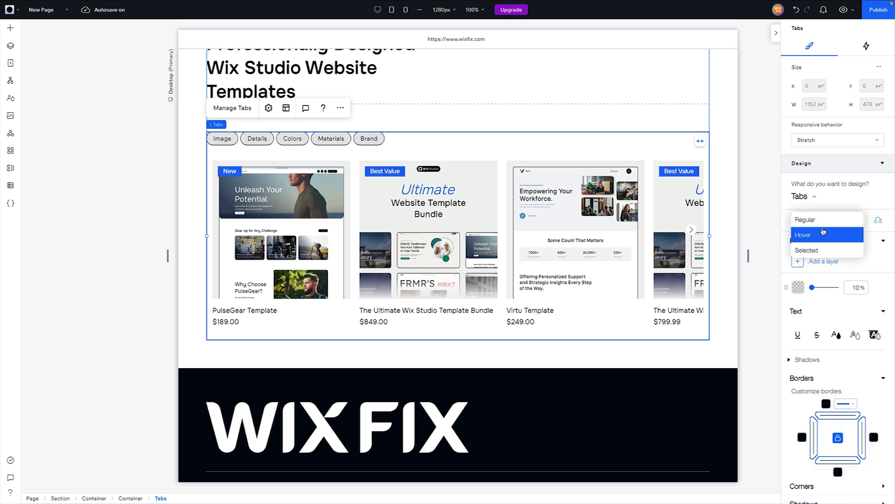
click(803, 220)
scroll(811, 420, down, 5)
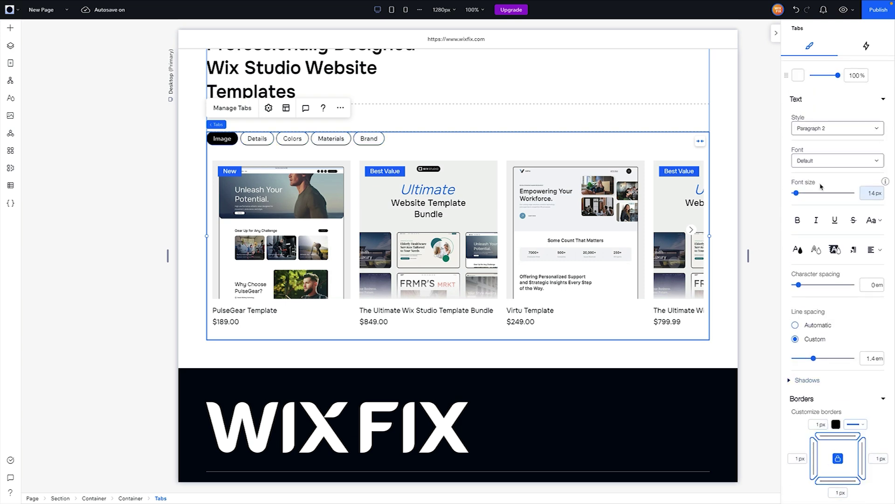
scroll(821, 280, up, 5)
click(827, 220)
click(814, 254)
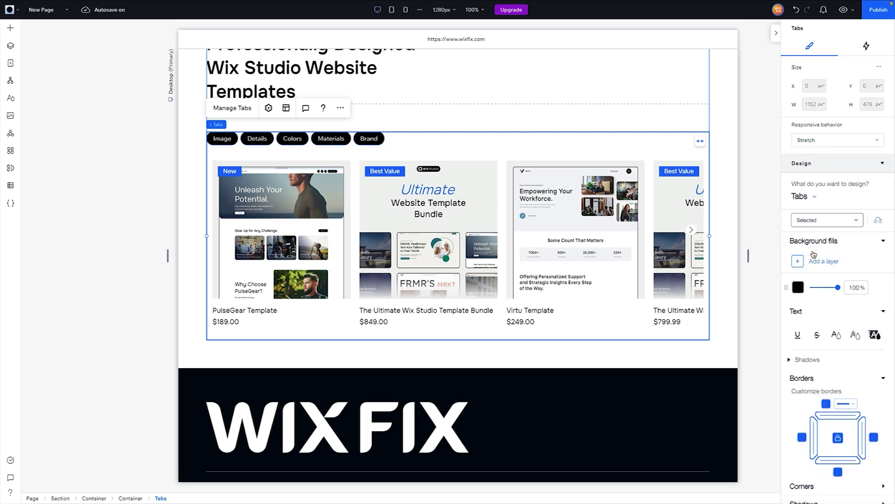
click(826, 404)
click(752, 251)
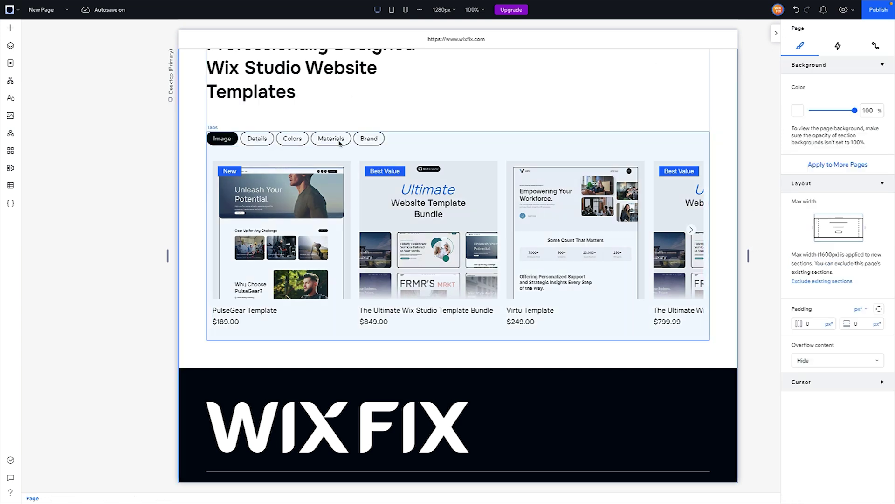
click(340, 143)
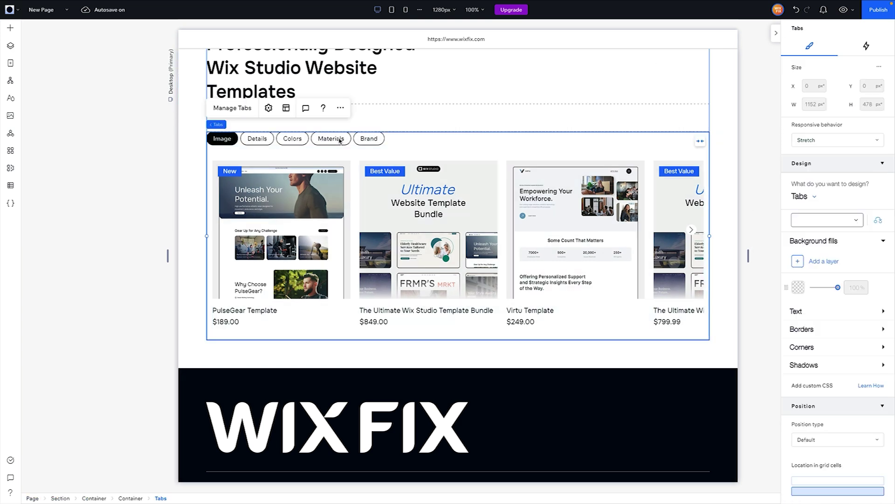
click(242, 112)
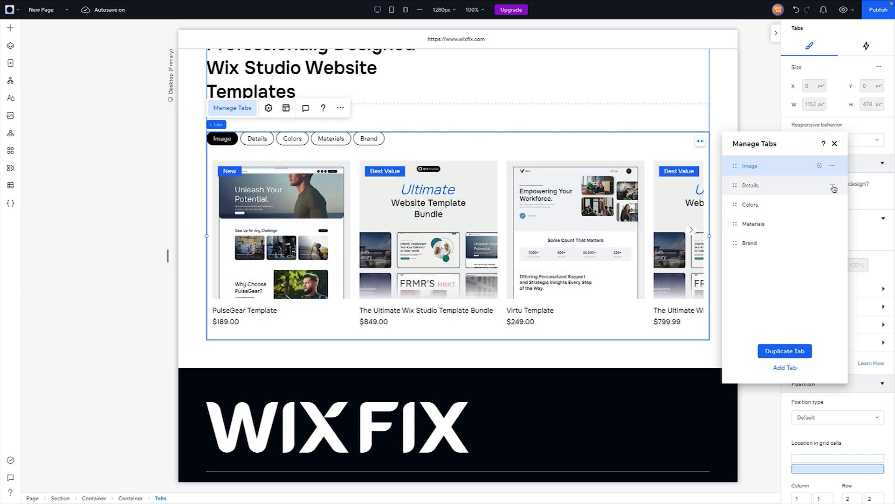
Delete the Details, Colors, Materials and Brand tabs.
click(833, 187)
click(794, 233)
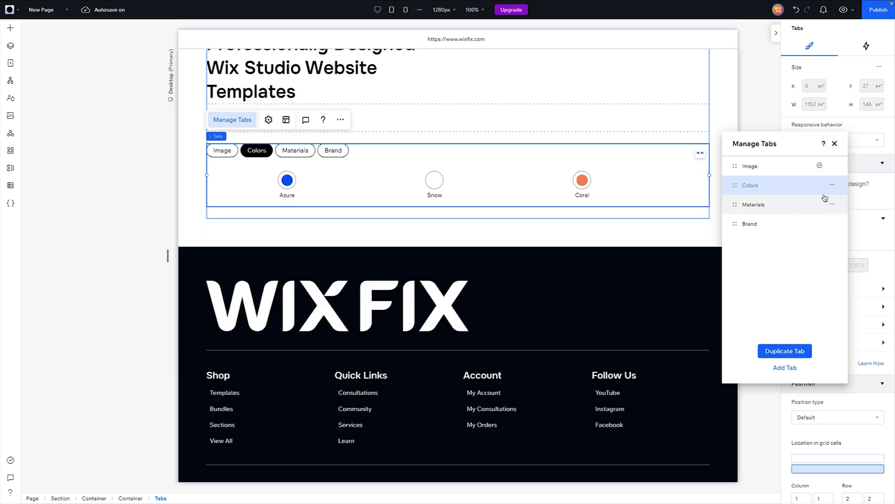
click(833, 186)
click(791, 232)
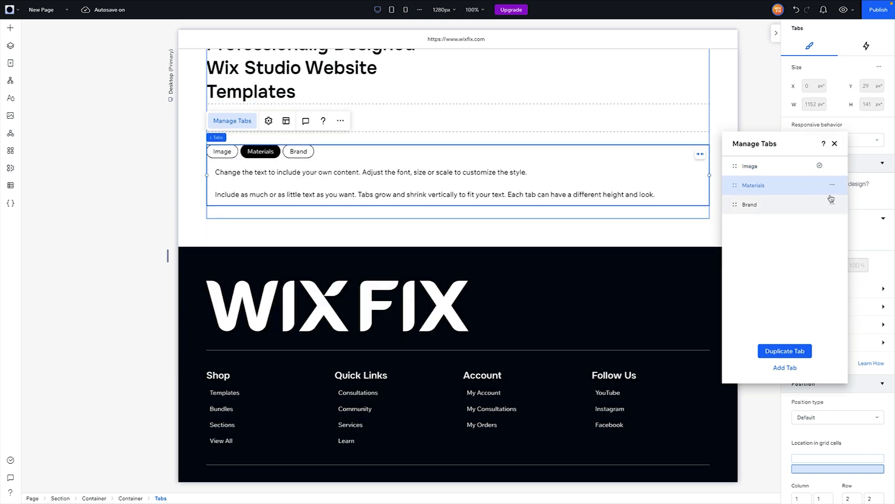
click(833, 185)
click(789, 233)
click(833, 186)
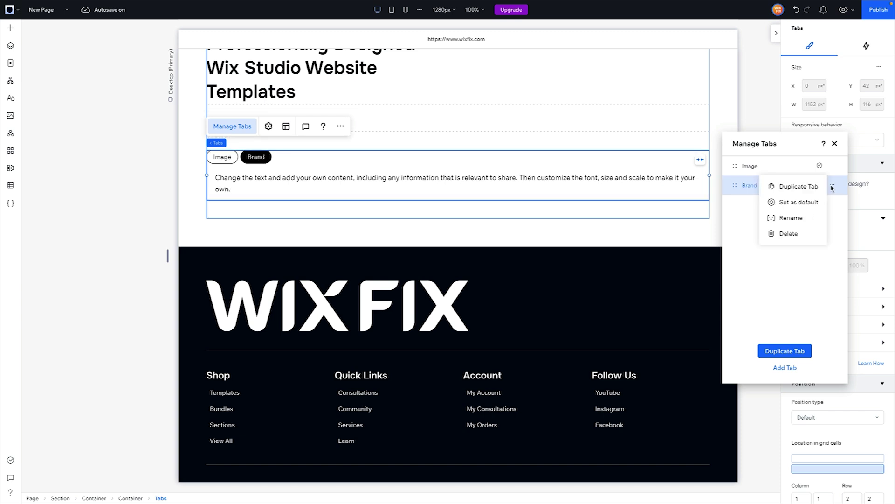
click(789, 234)
Duplicate the Image tab, renaming the original Templates and the copy Bundles.
click(832, 165)
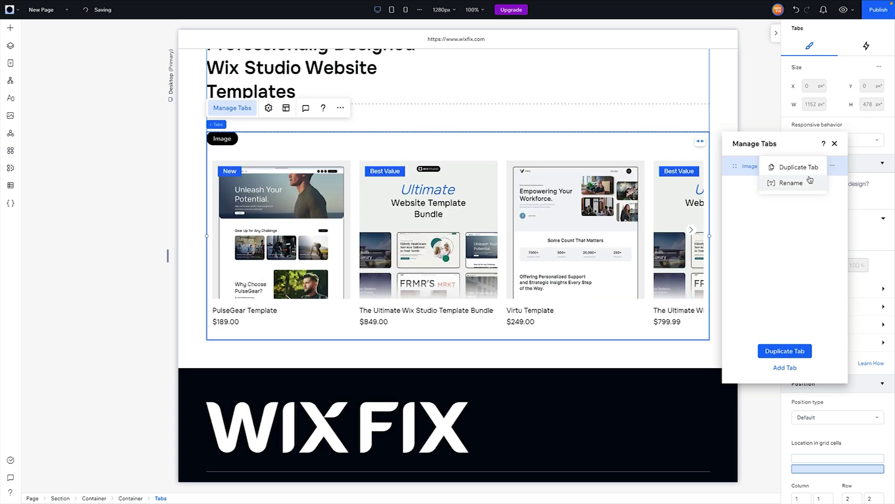
click(808, 166)
click(832, 166)
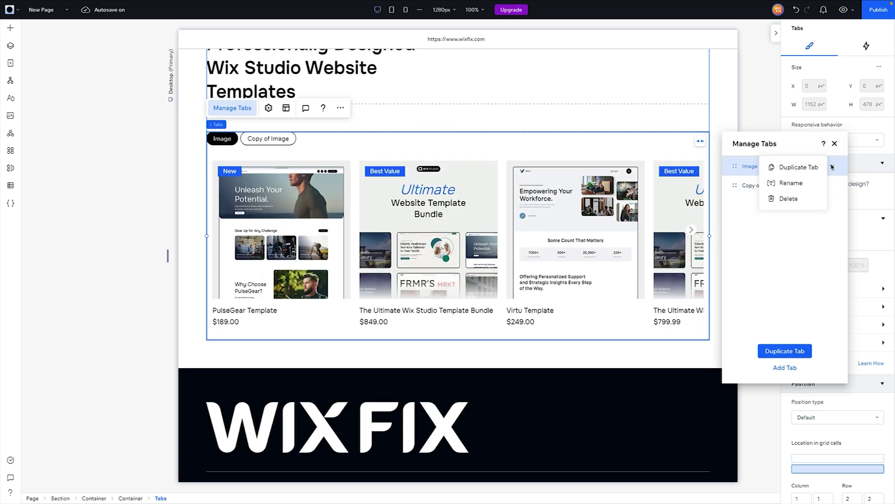
click(801, 183)
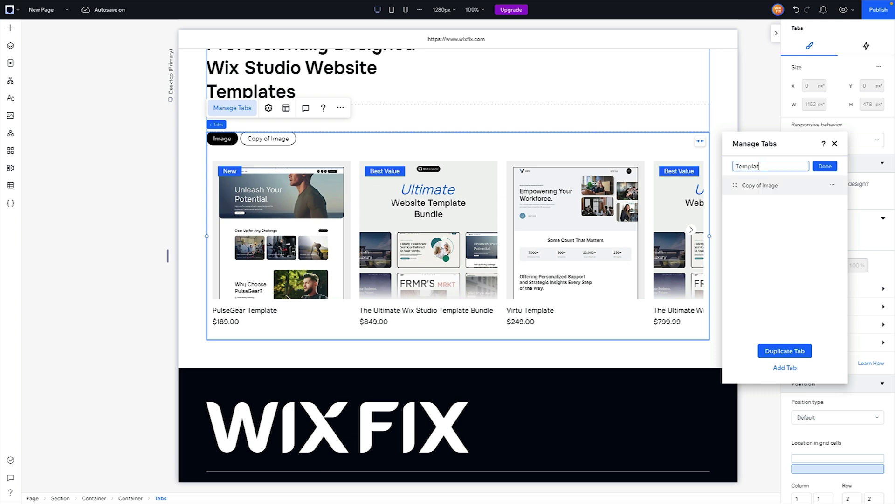
key(Return)
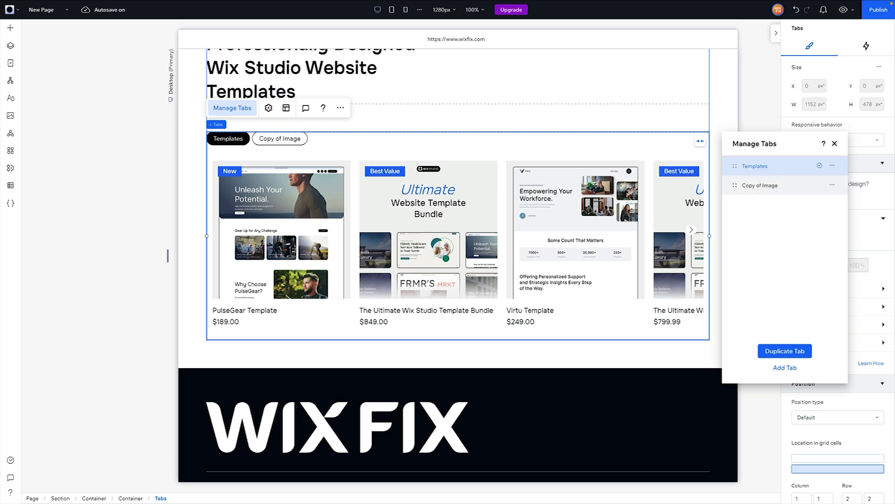
click(833, 185)
click(801, 217)
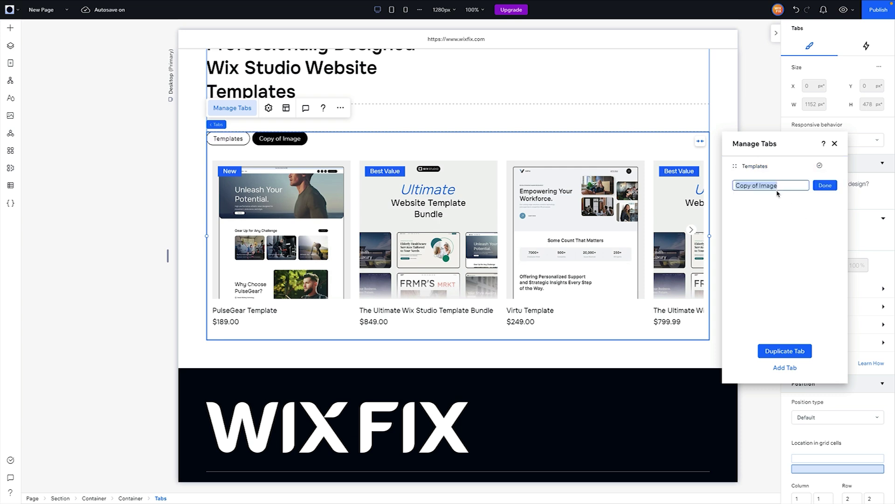
text(Bundles)
key(Return)
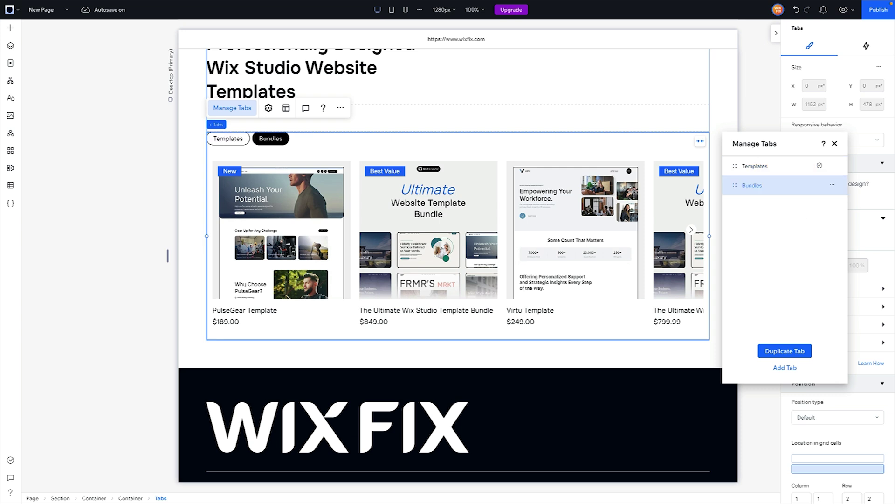
click(754, 167)
Filter the Templates tab's slider gallery to the Templates category.
click(254, 217)
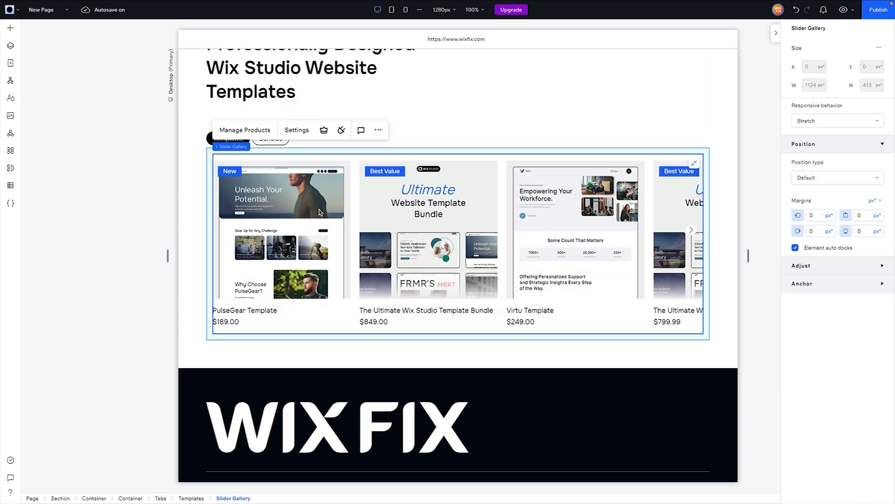
click(296, 130)
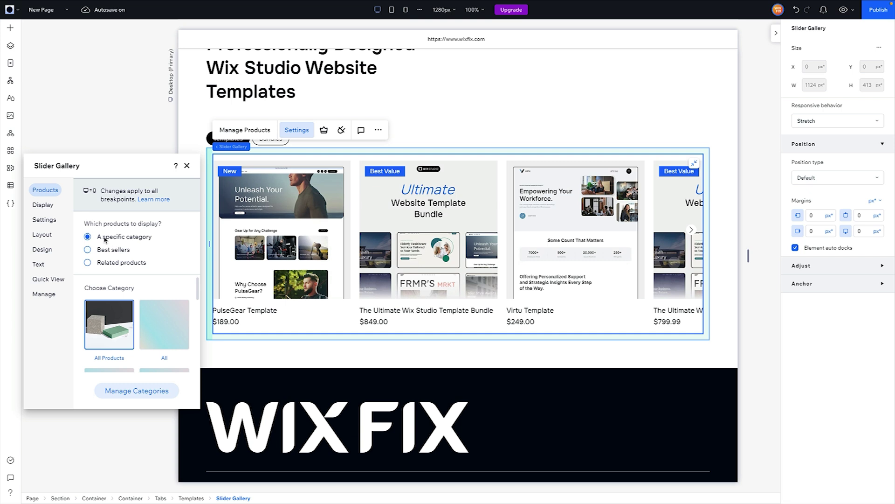
scroll(134, 294, down, 5)
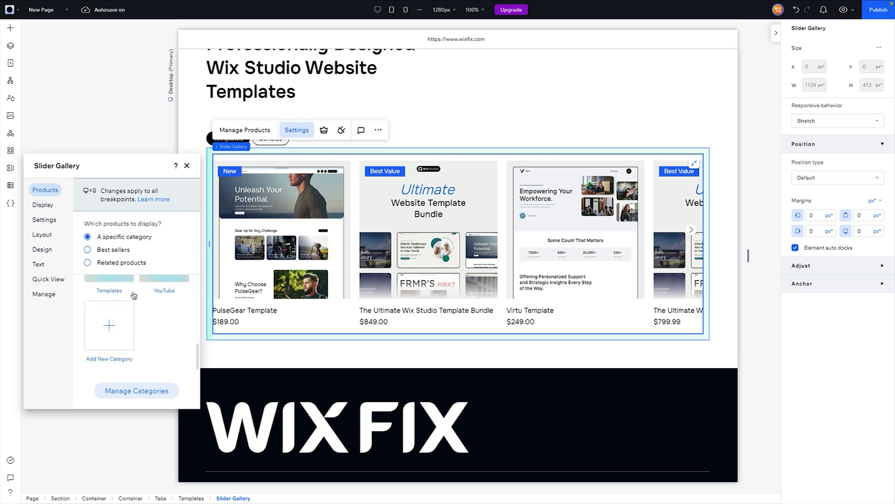
scroll(112, 287, up, 2)
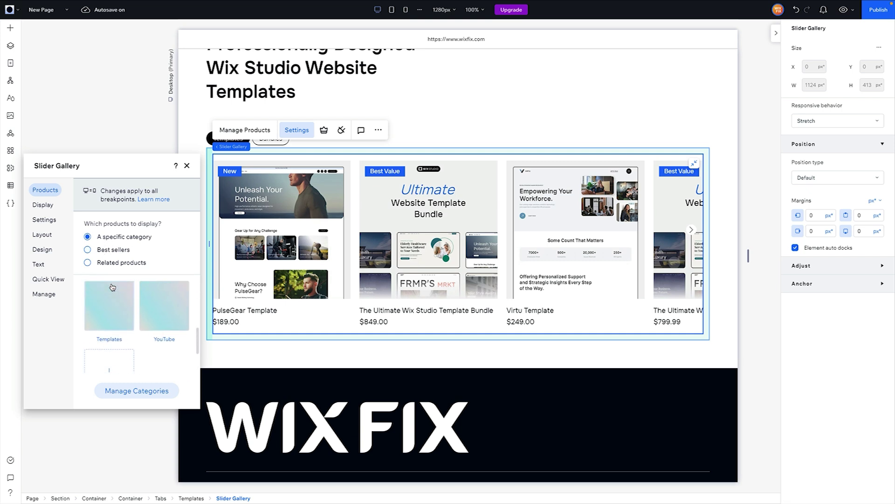
click(112, 307)
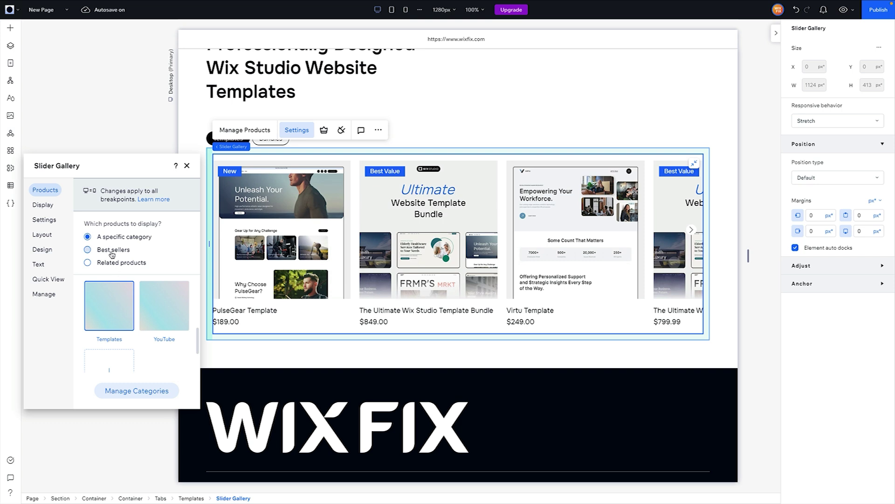
scroll(129, 308, up, 1)
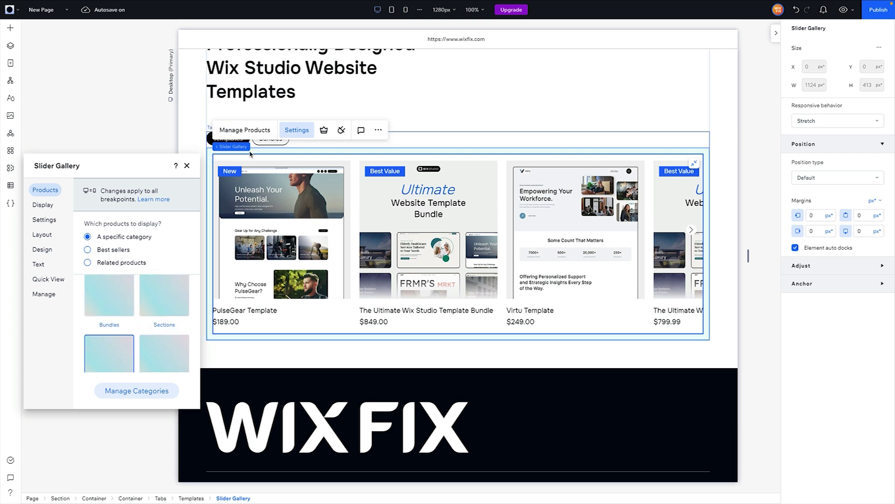
Filter the Bundles tab's slider gallery to the Bundles category and preview the page.
click(440, 144)
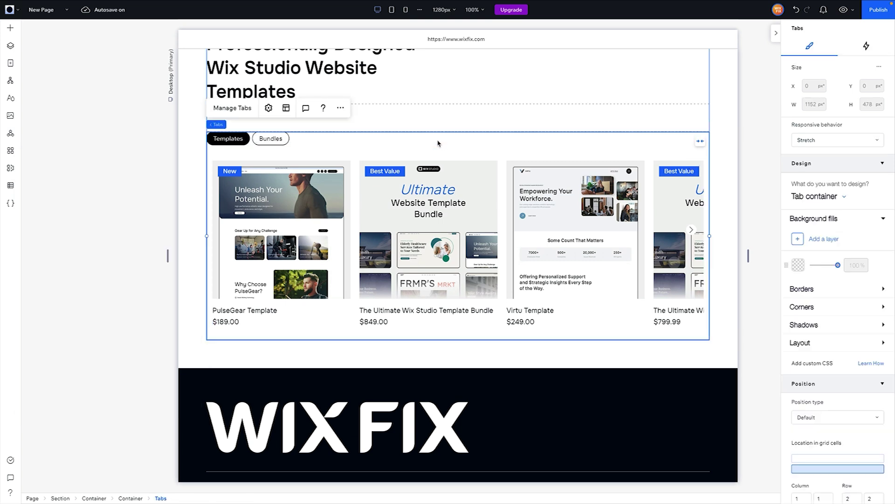
click(253, 117)
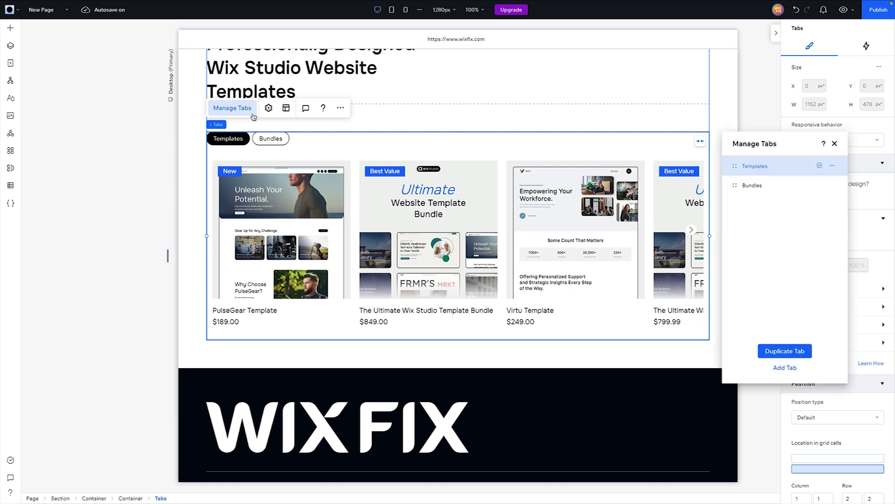
click(782, 190)
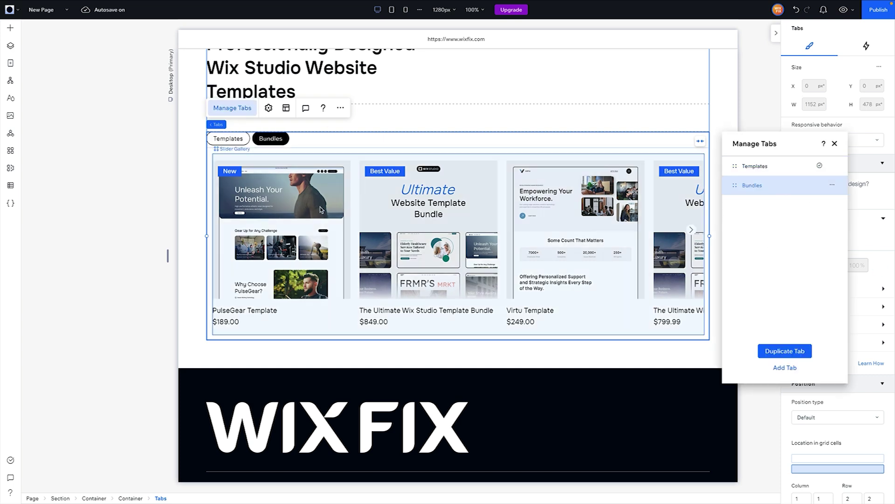
click(360, 215)
click(297, 129)
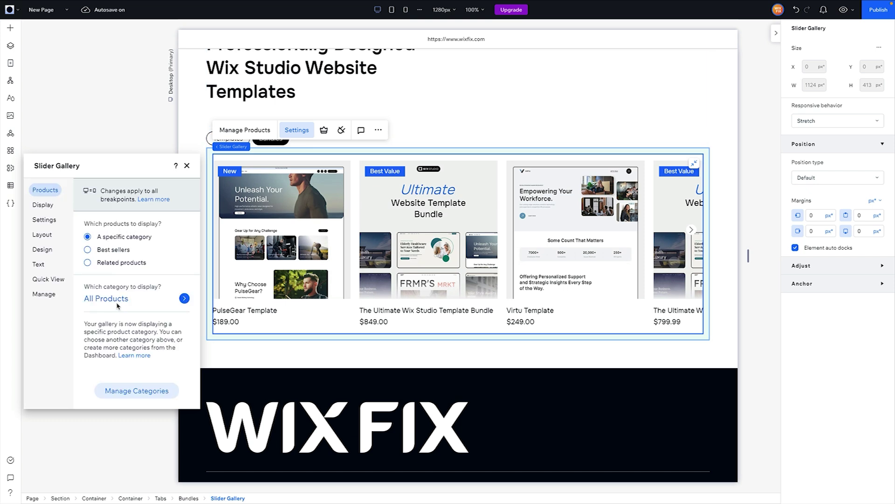
click(114, 299)
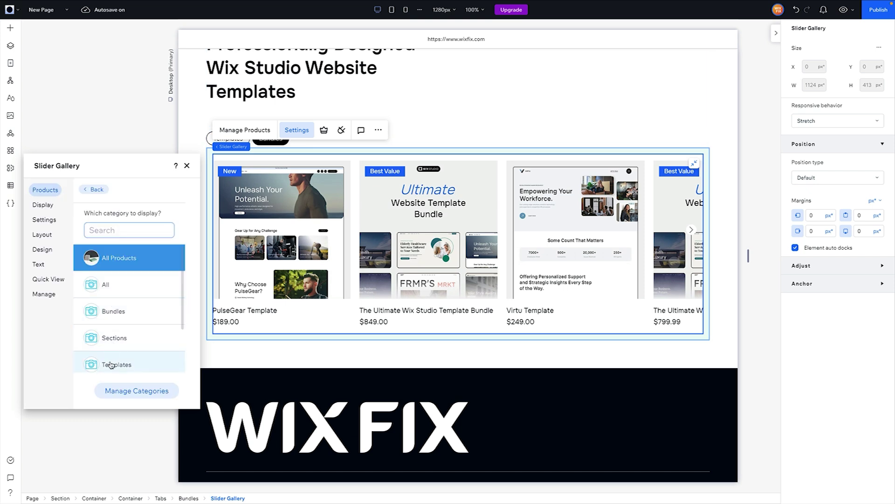
click(112, 312)
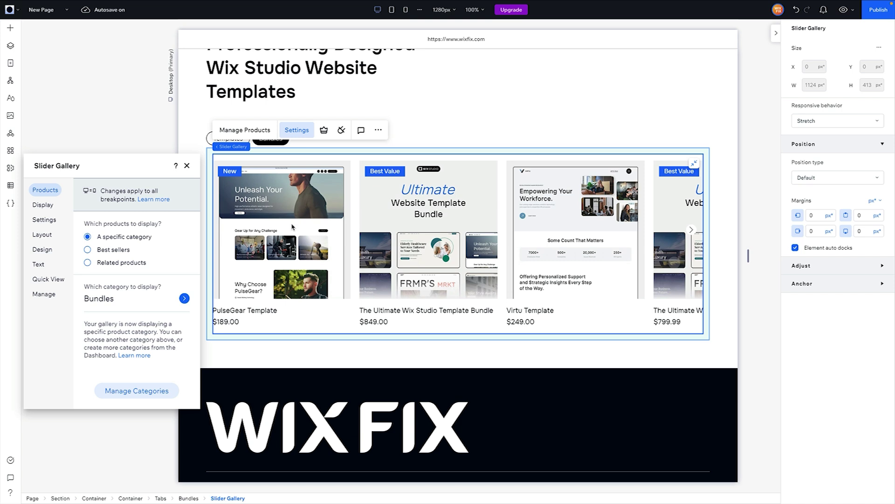
click(843, 11)
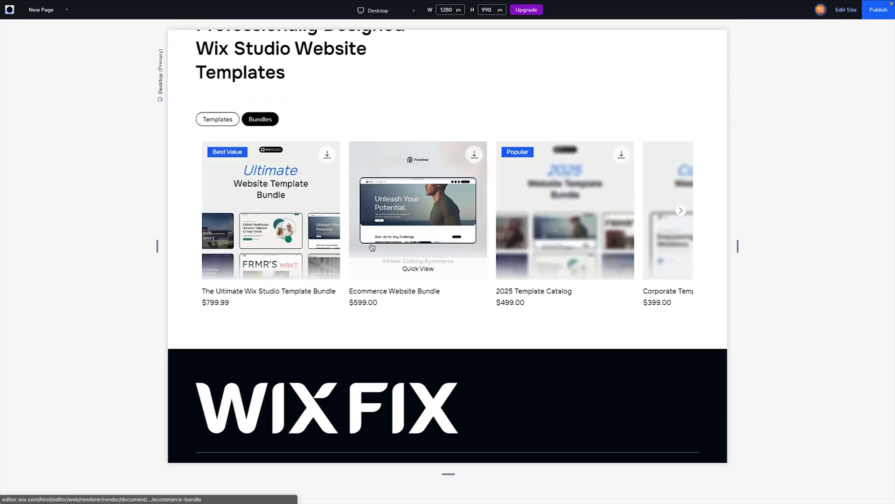
Try the Templates and Bundles tabs in preview, then go back to the editor and select the page.
click(212, 120)
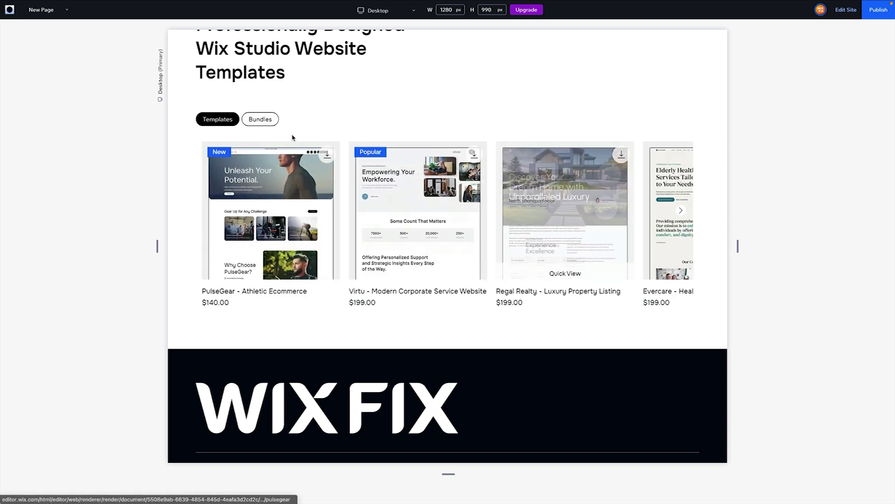
click(260, 120)
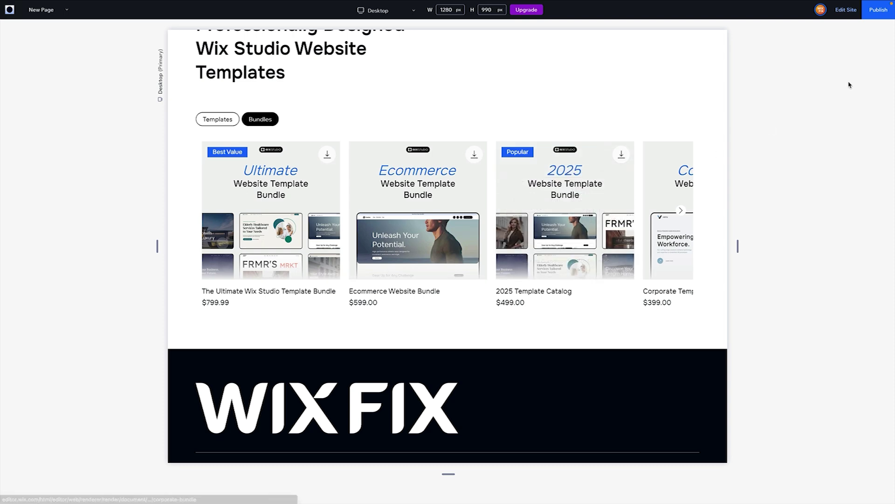
click(846, 9)
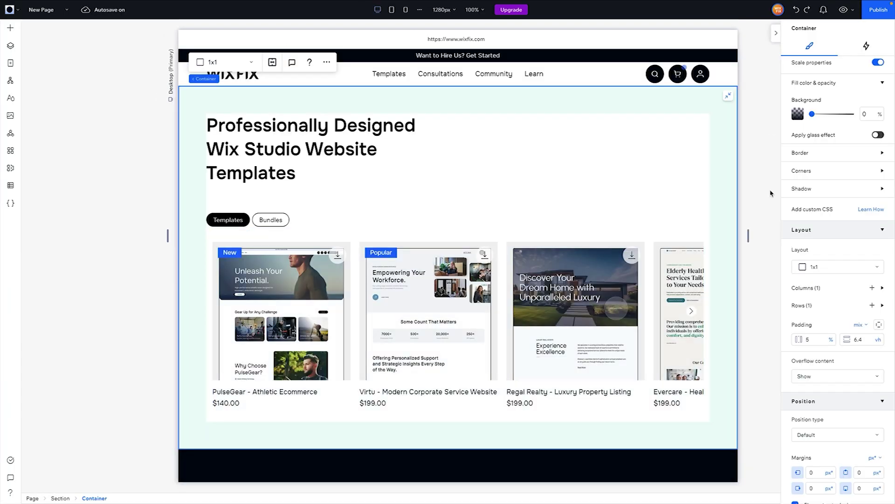
click(770, 193)
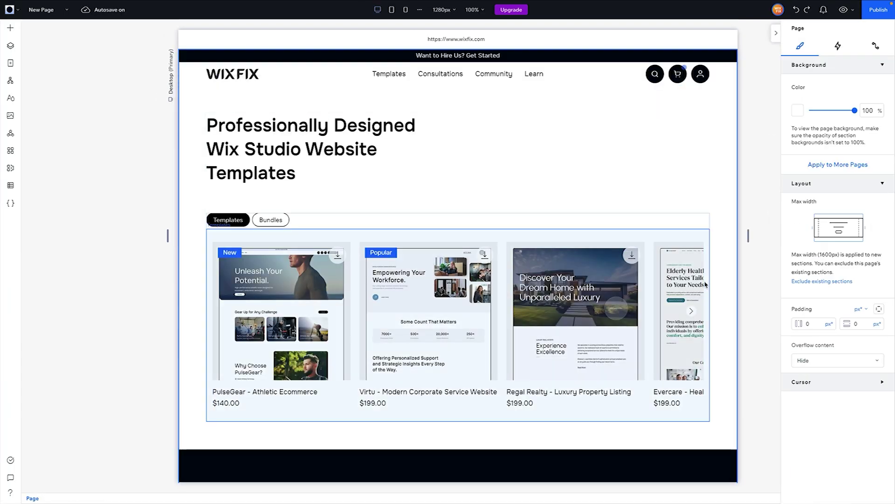
click(57, 13)
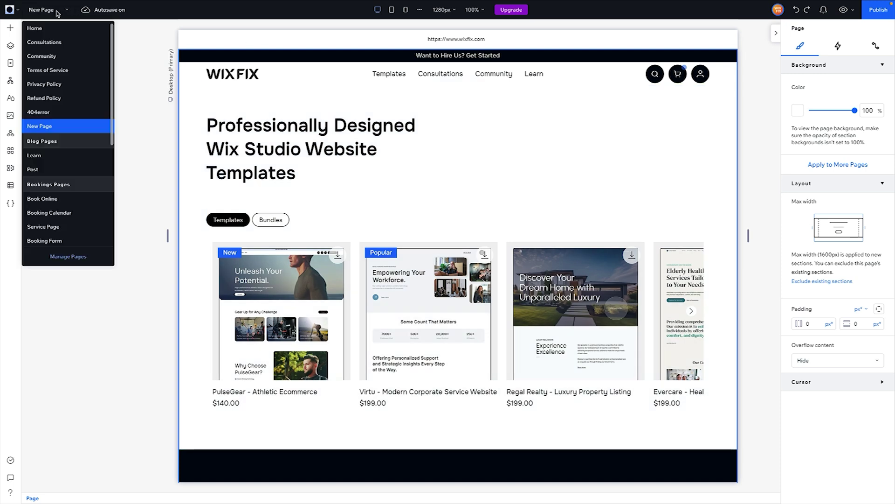
click(53, 32)
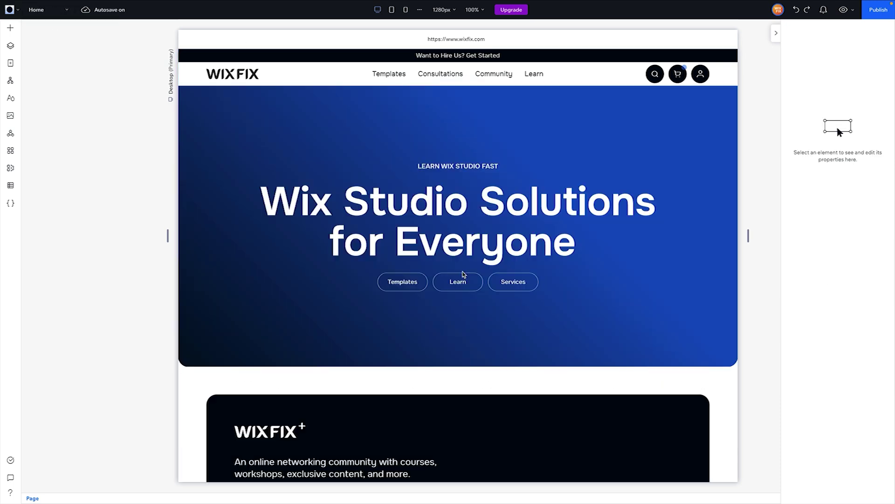
click(464, 273)
scroll(463, 271, down, 10)
scroll(463, 272, down, 6)
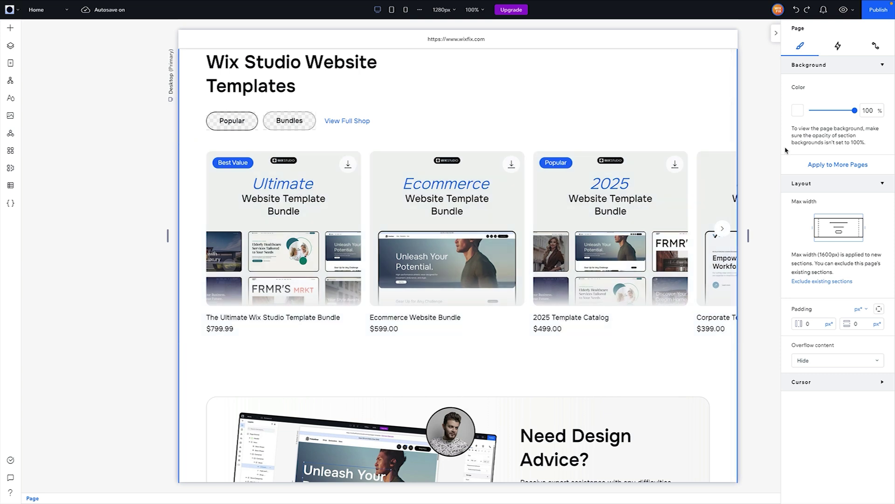
click(843, 9)
click(714, 213)
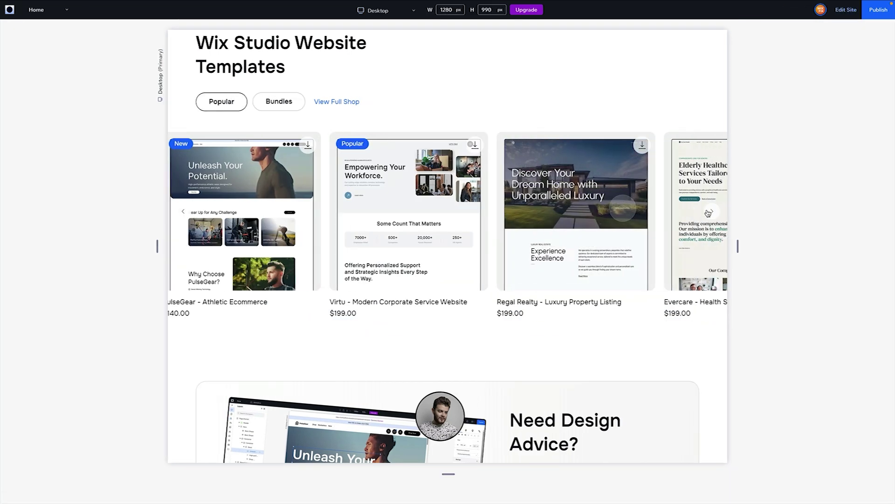
click(714, 213)
click(714, 213)
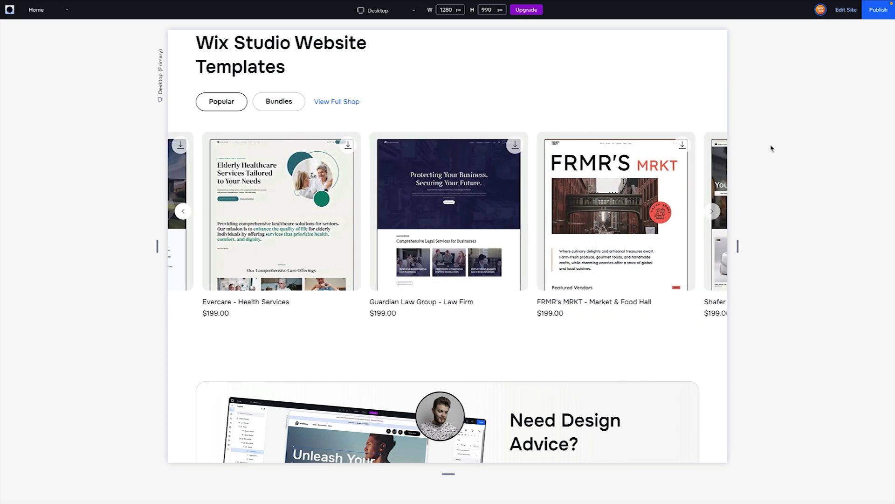
click(845, 9)
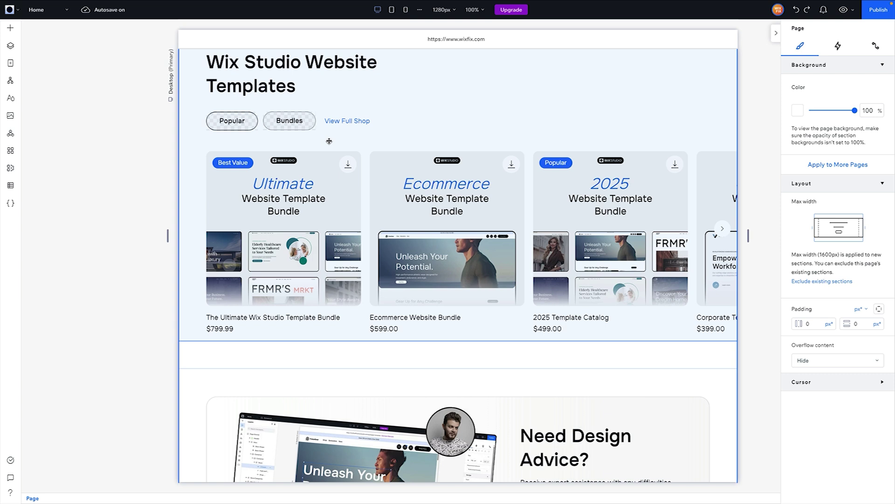
click(329, 141)
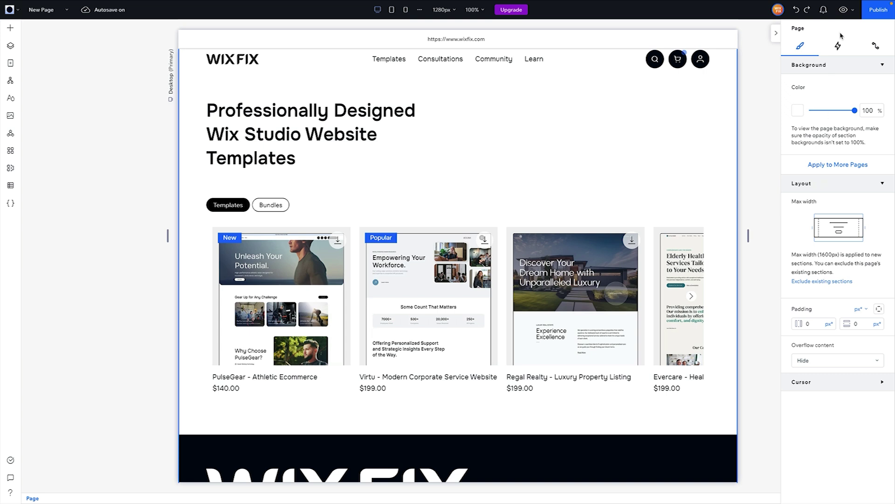
click(844, 10)
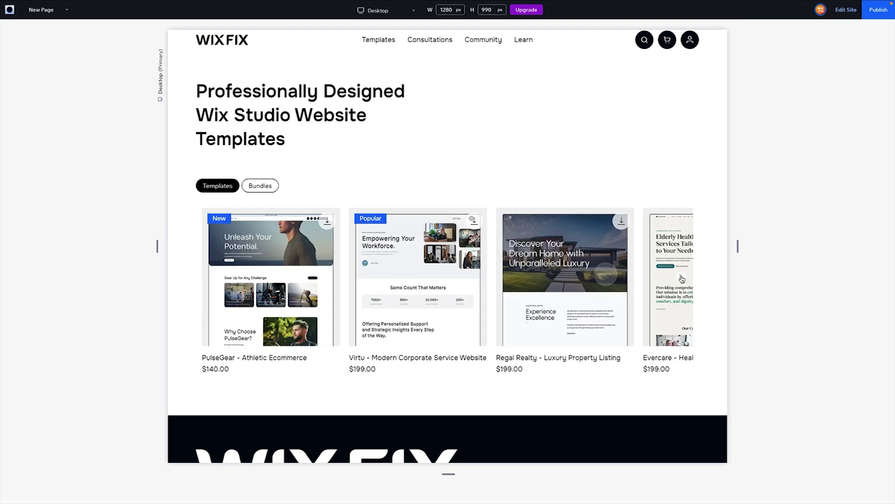
In preview, advance the slider, toggle the Templates and Bundles tabs, and scroll the Home page.
click(681, 277)
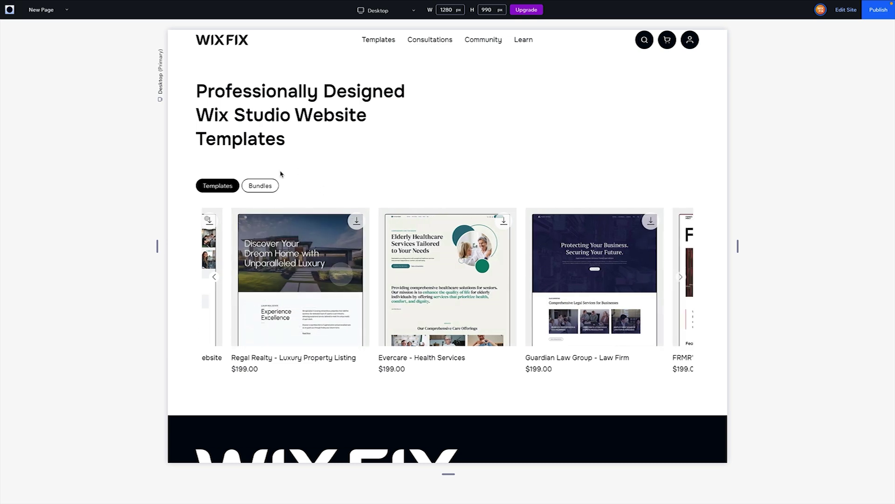
click(262, 188)
click(223, 191)
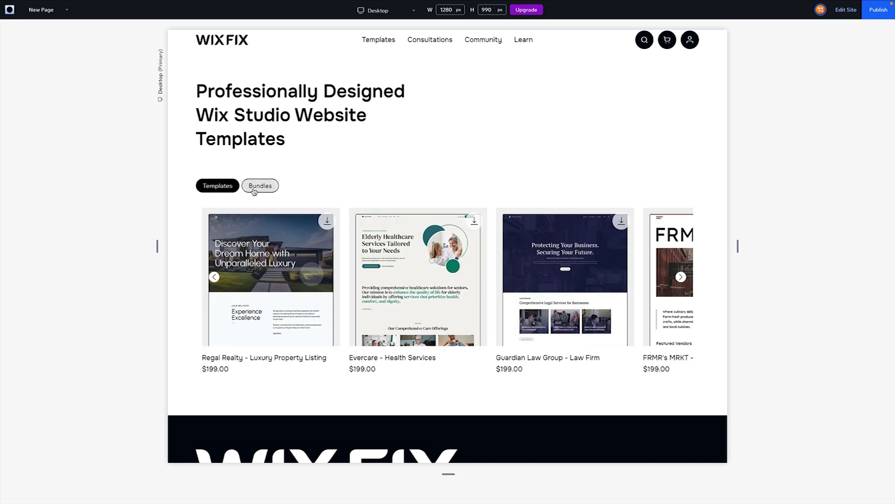
click(261, 187)
click(223, 190)
click(255, 191)
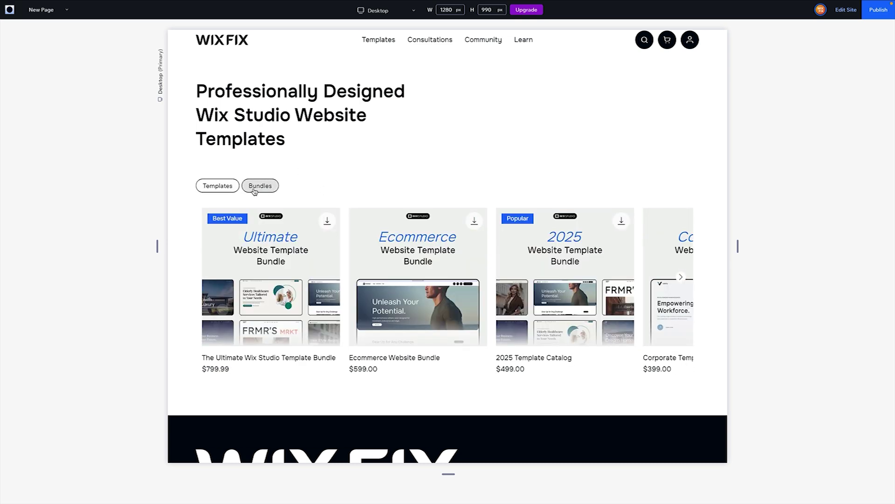
scroll(528, 141, down, 2)
scroll(528, 141, up, 2)
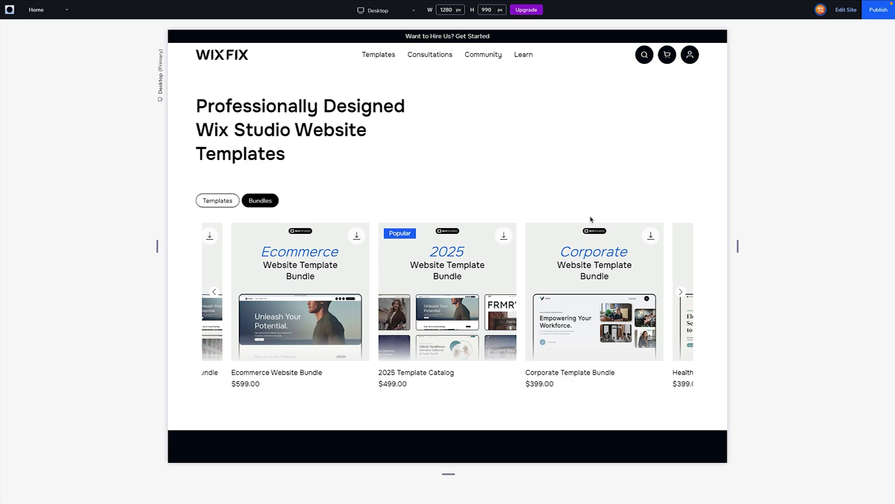
scroll(590, 219, down, 10)
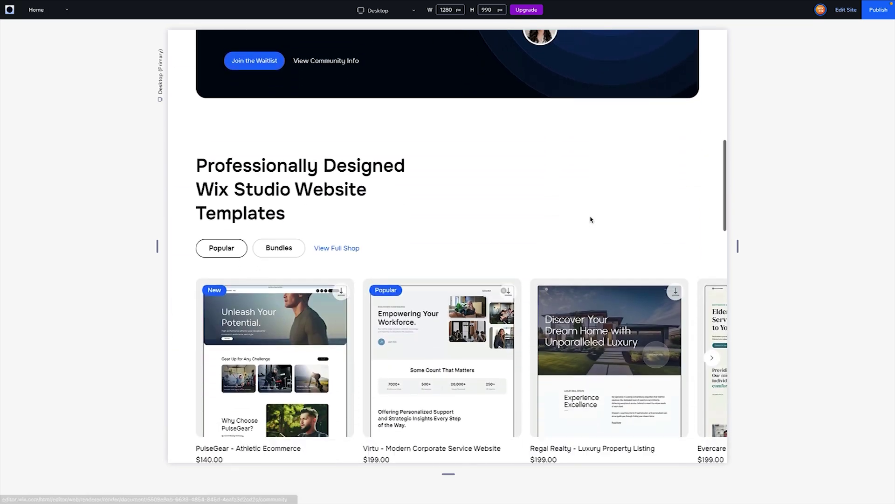